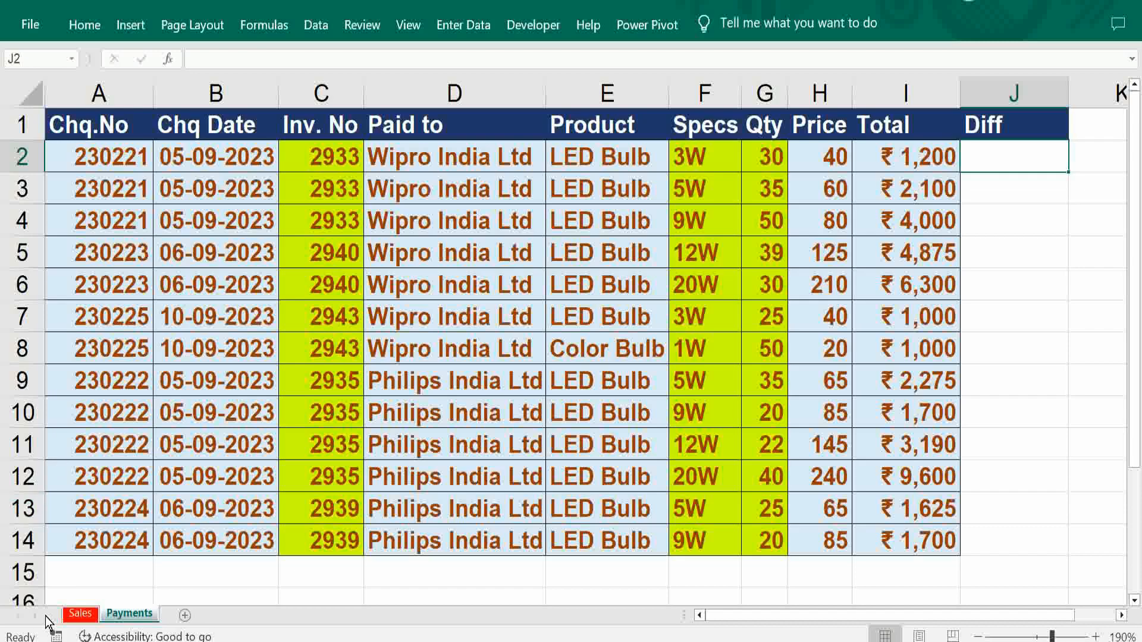
Compare the invoice records on the Sales sheet with the cheque records on the Payments sheet.
{"action": "left_click", "coordinate": [72, 614]}
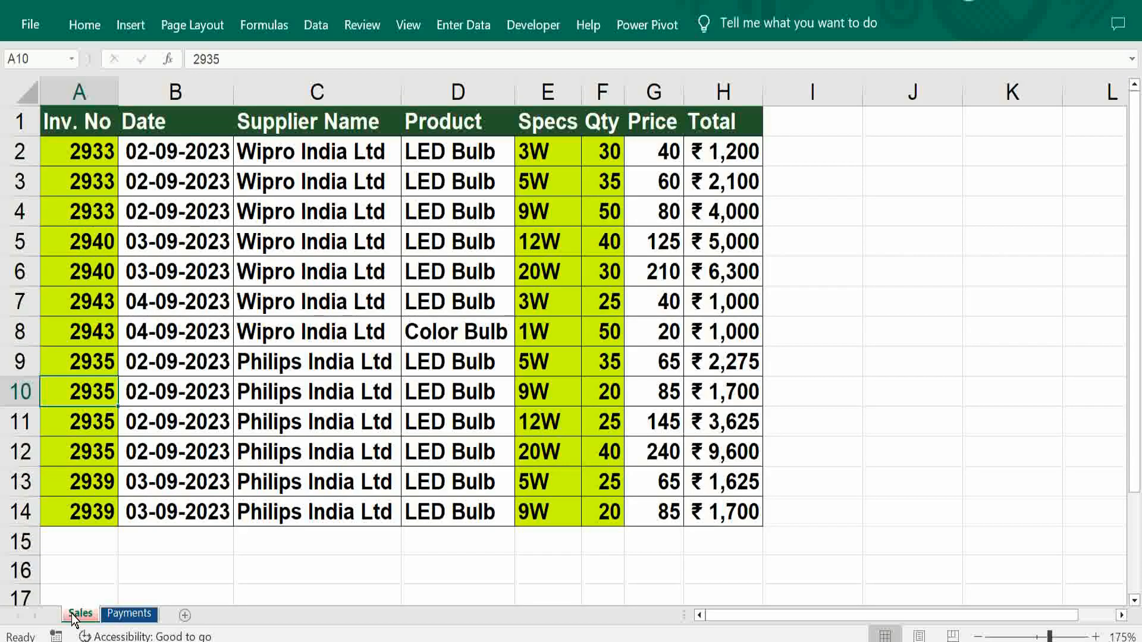
{"action": "left_click", "coordinate": [131, 613]}
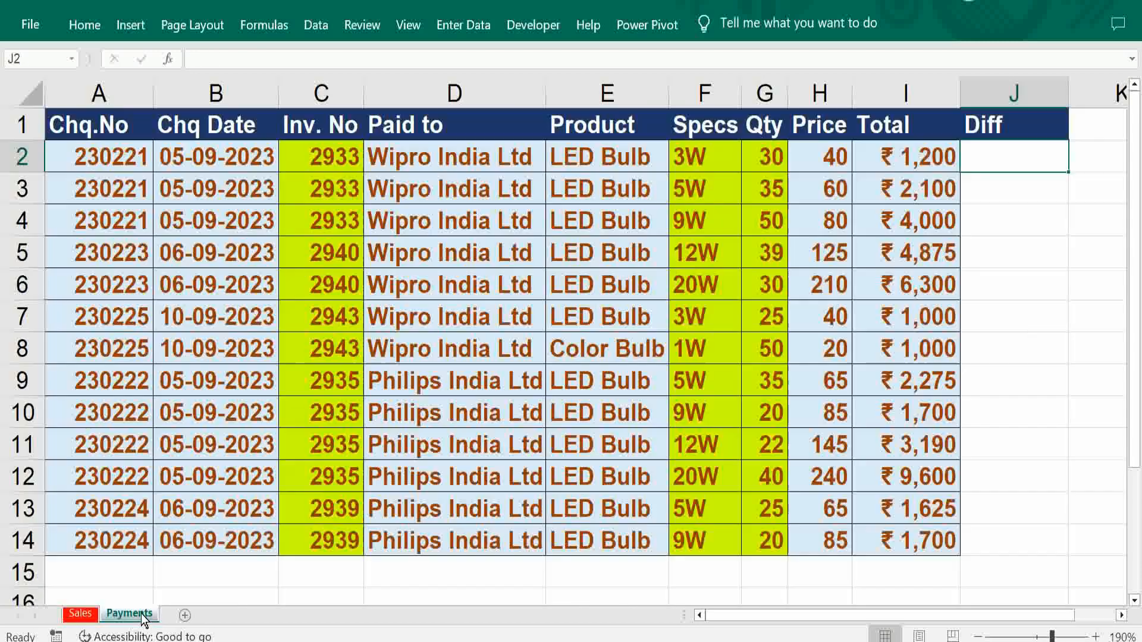
{"action": "left_click", "coordinate": [81, 614]}
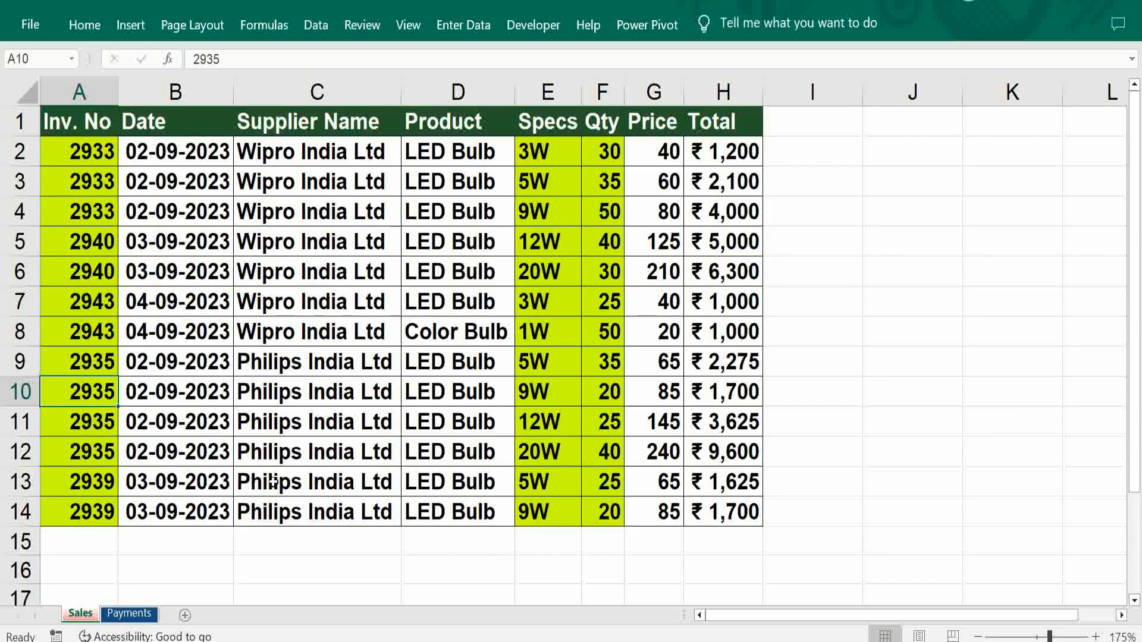
{"action": "left_click", "coordinate": [136, 615]}
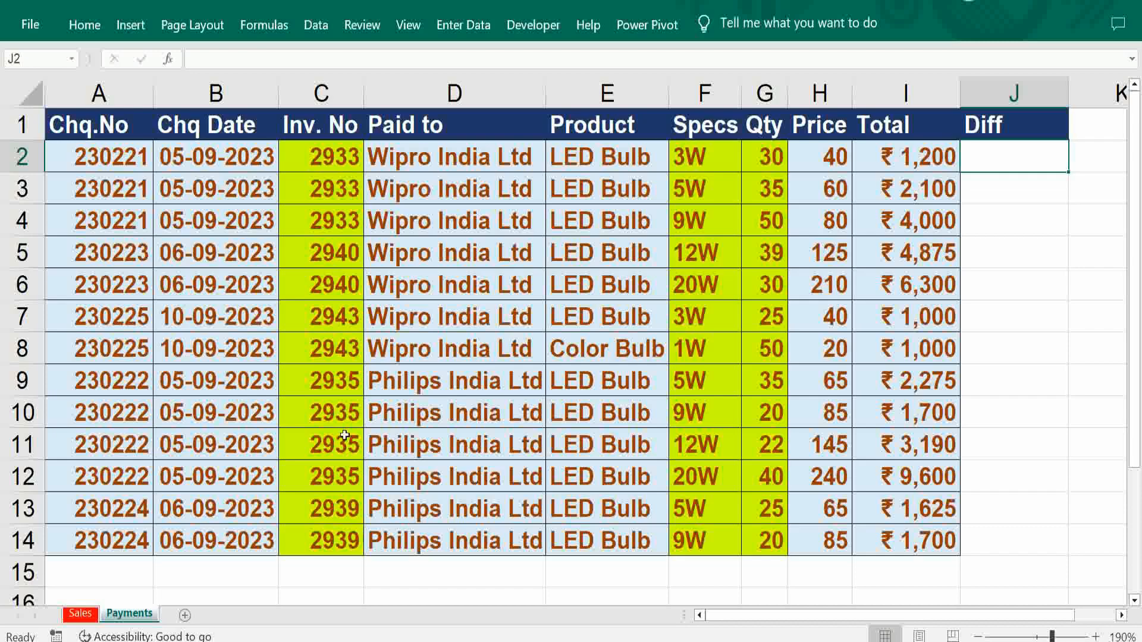
Insert a blank column before the Inv. No column on the Sales sheet.
{"action": "left_click", "coordinate": [82, 614]}
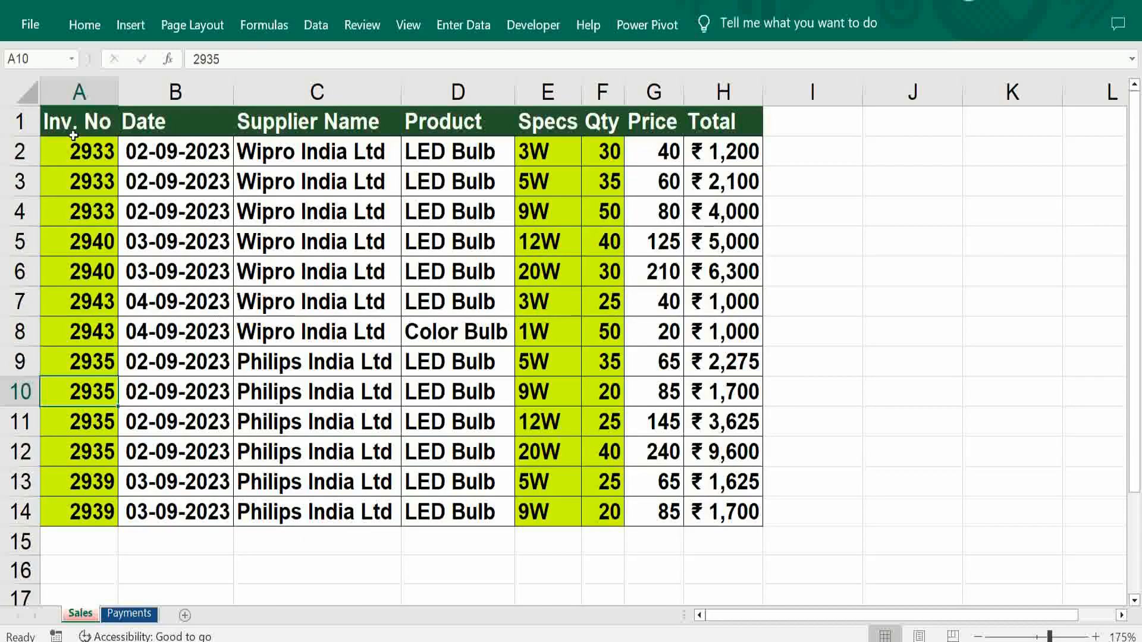
{"action": "left_click", "coordinate": [70, 94]}
{"action": "right_click", "coordinate": [70, 95]}
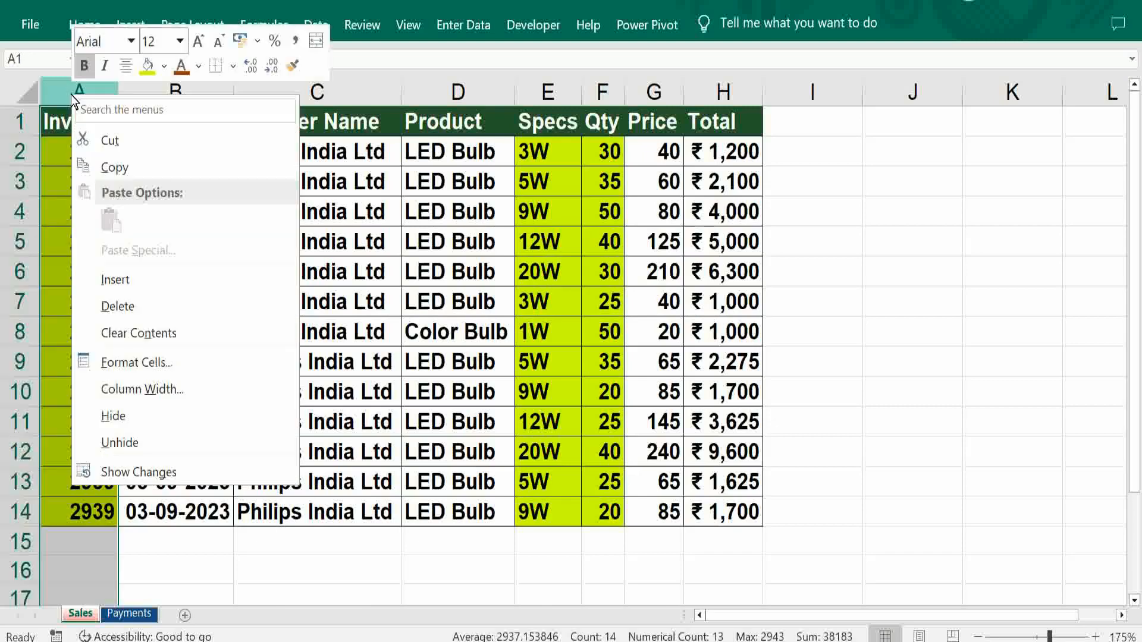
{"action": "left_click", "coordinate": [130, 276]}
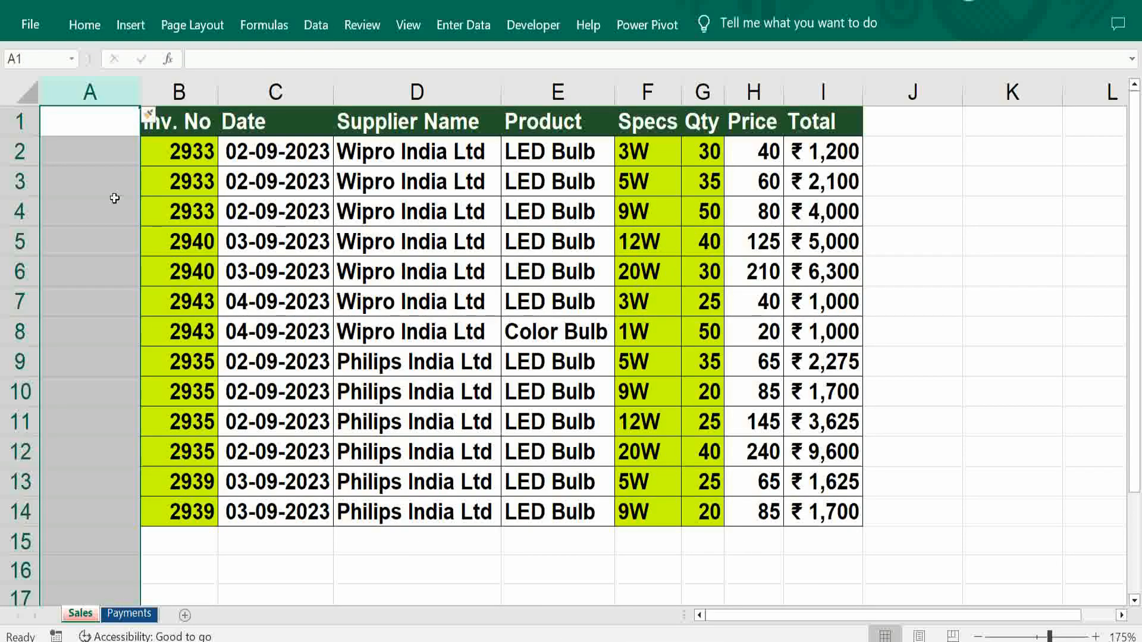
In A2 of the Sales sheet, join invoice number, specs and quantity with the formula =B2&F2&G2.
{"action": "left_click", "coordinate": [106, 158]}
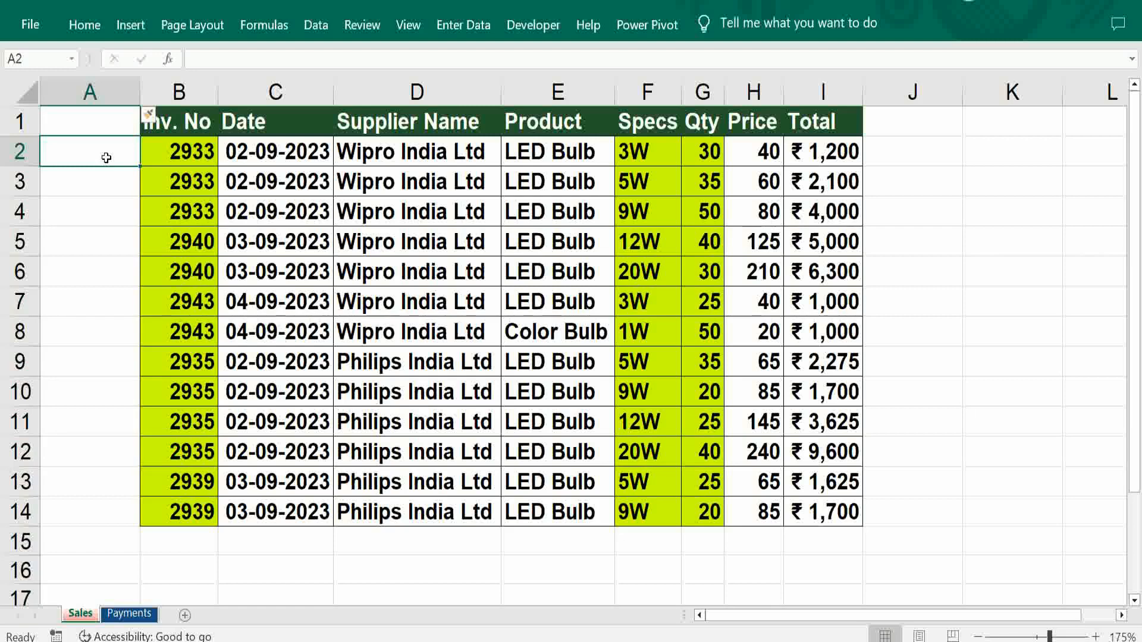
{"action": "type", "text": "="}
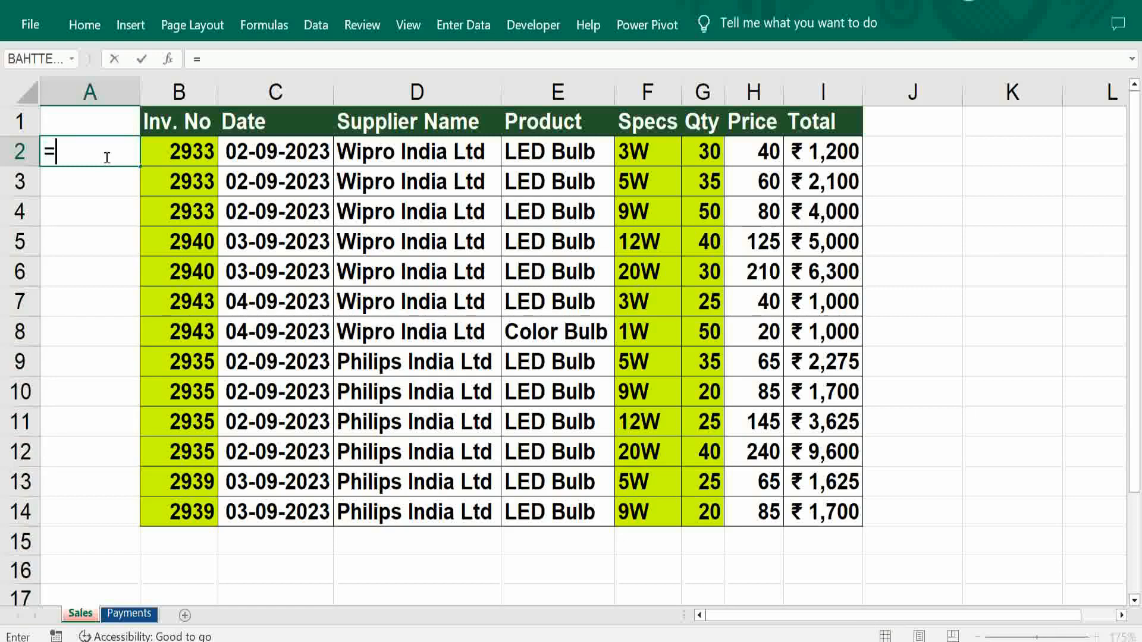
{"action": "left_click", "coordinate": [194, 153]}
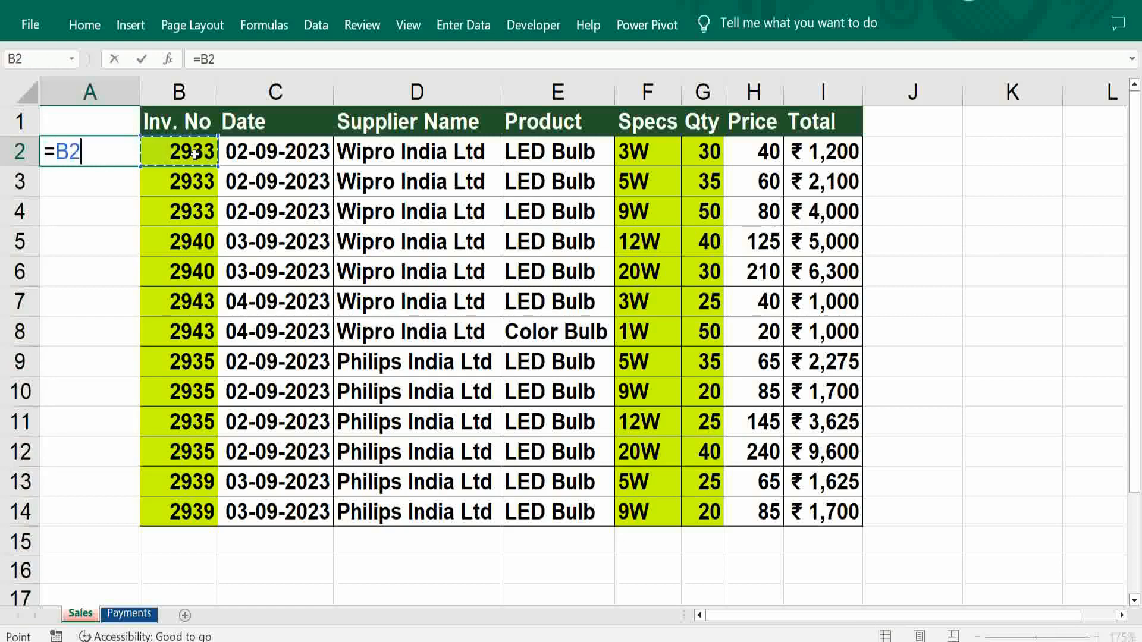
{"action": "type", "text": "&"}
{"action": "left_click", "coordinate": [645, 154]}
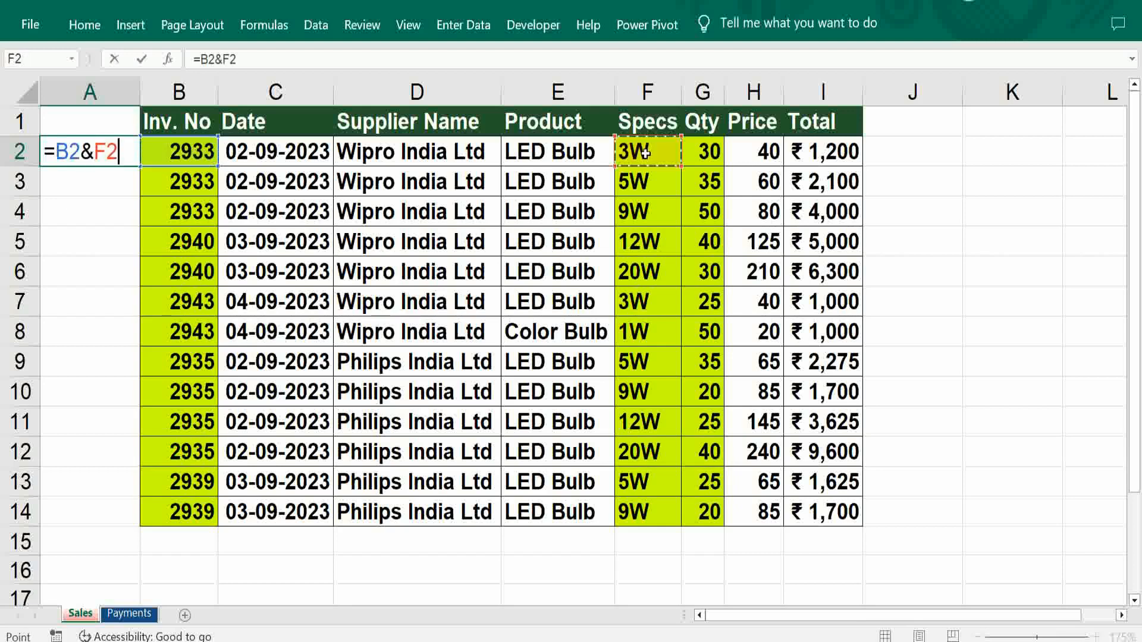
{"action": "type", "text": "&"}
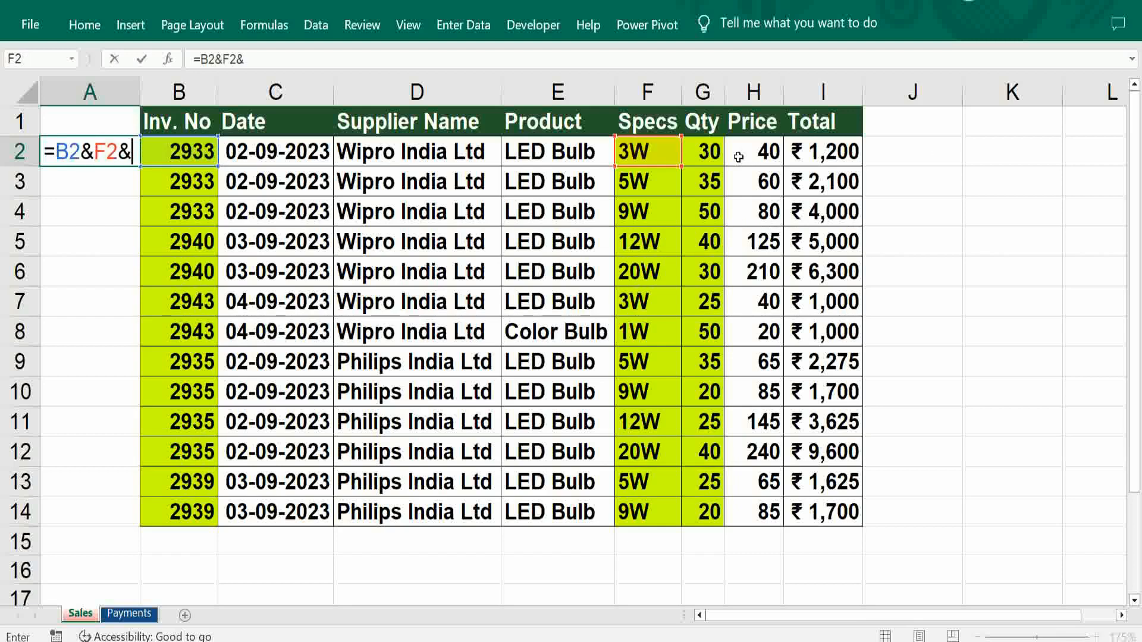
{"action": "left_click", "coordinate": [714, 152]}
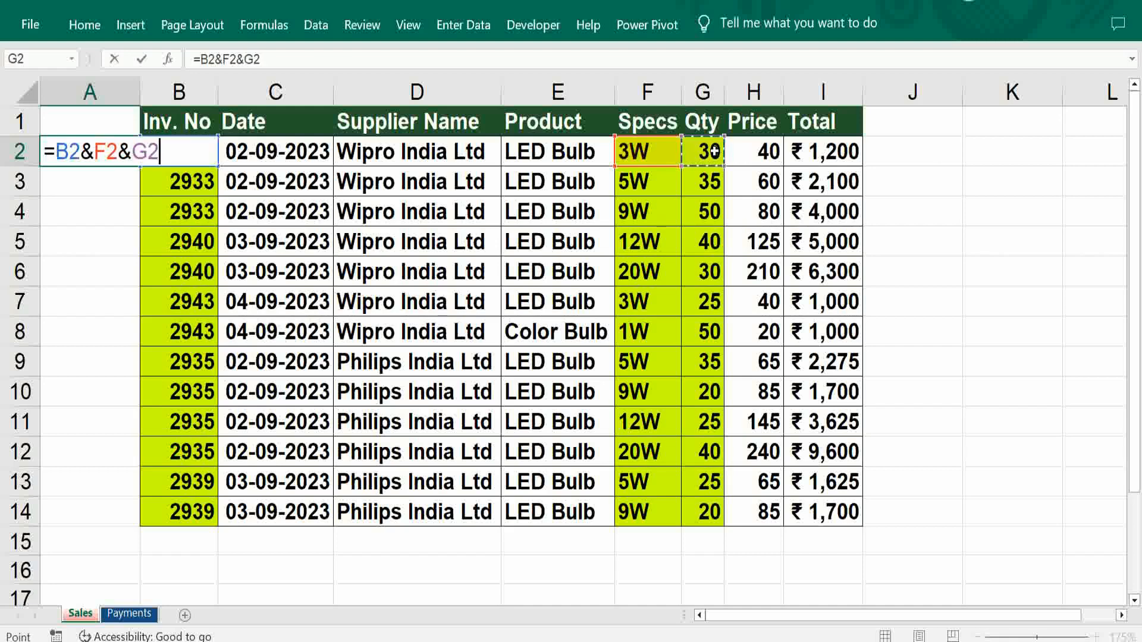
{"action": "key", "text": "Tab"}
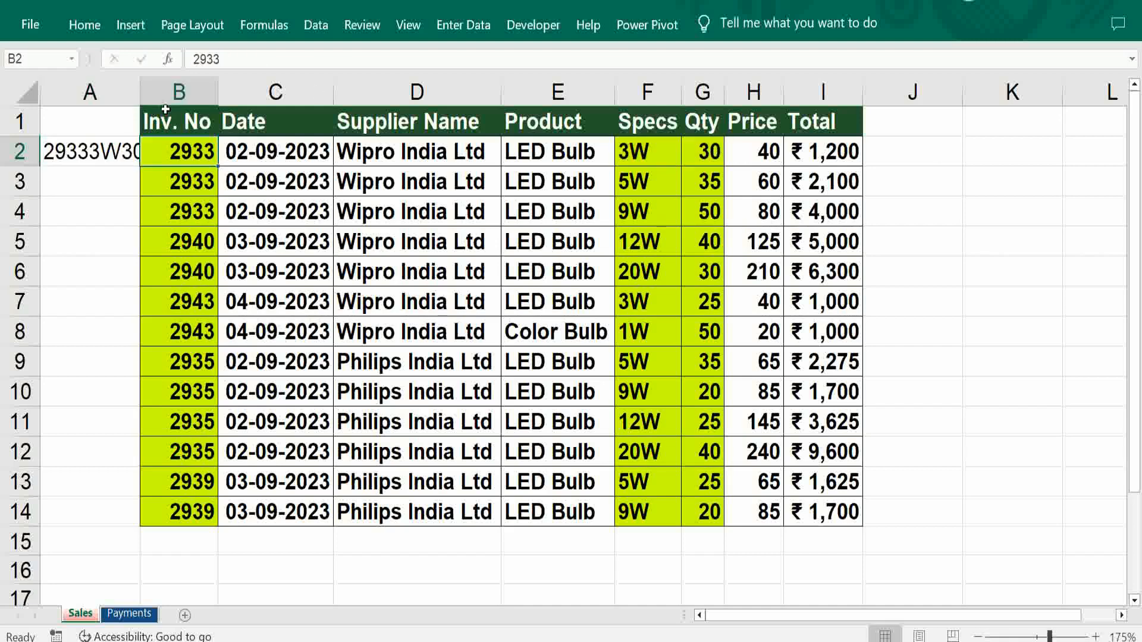
Fill the combined key formula from A2 down to A14 and fit column A's width to its contents.
{"action": "double_click", "coordinate": [140, 89]}
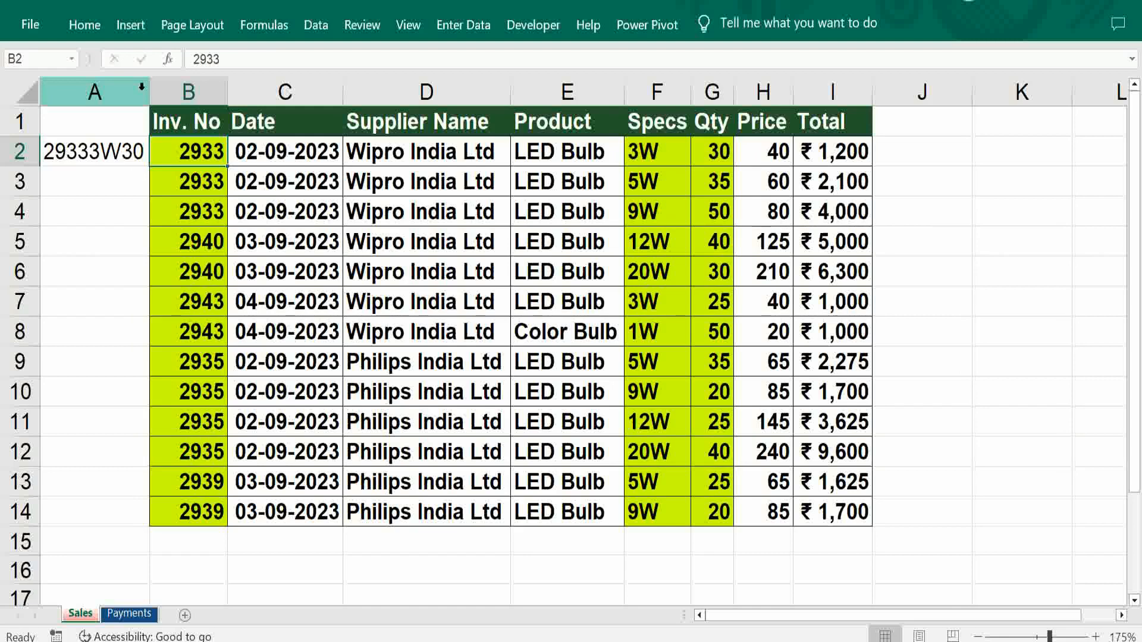
{"action": "left_click", "coordinate": [102, 151]}
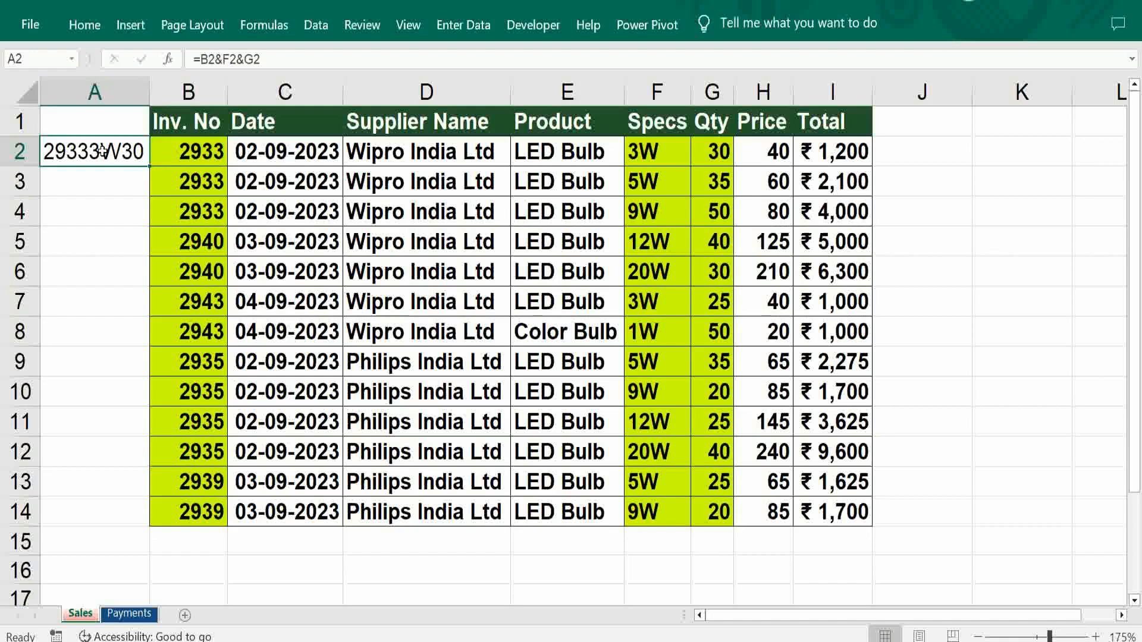
{"action": "double_click", "coordinate": [149, 164]}
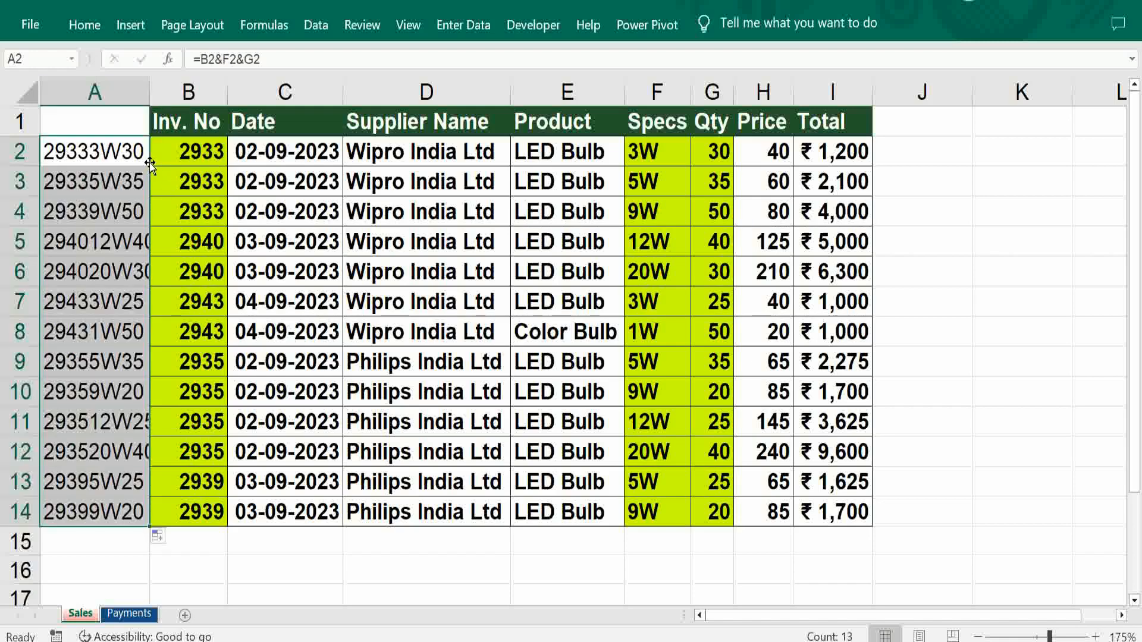
{"action": "double_click", "coordinate": [150, 94]}
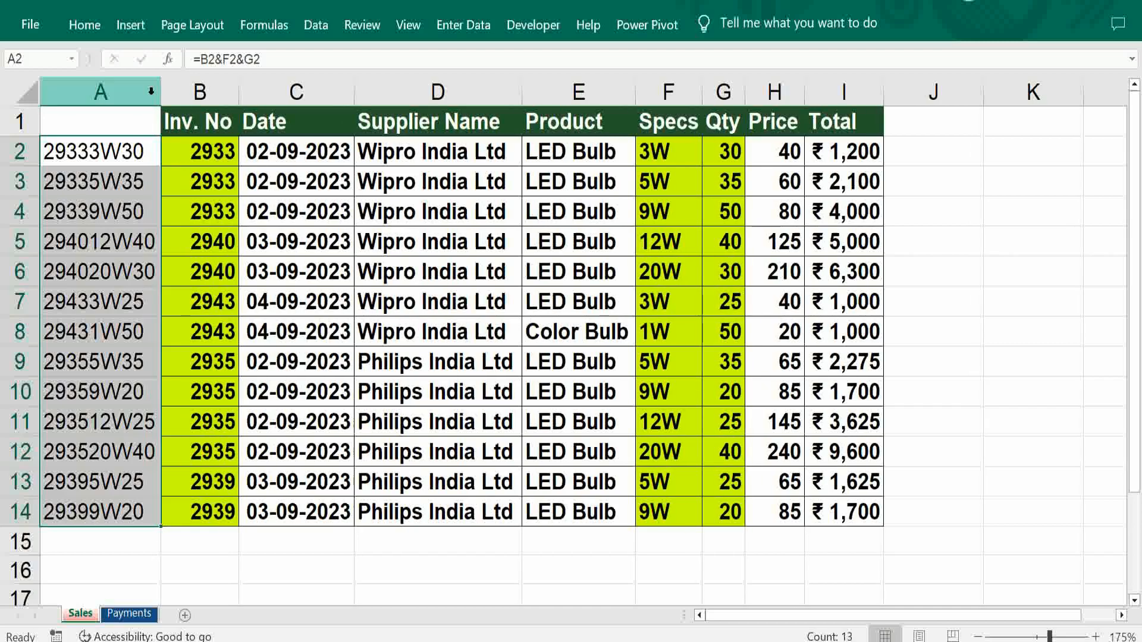
Start a VLOOKUP formula in J2 under Diff on the Payments sheet with C2&F2&G2 as the lookup value.
{"action": "left_click", "coordinate": [124, 615]}
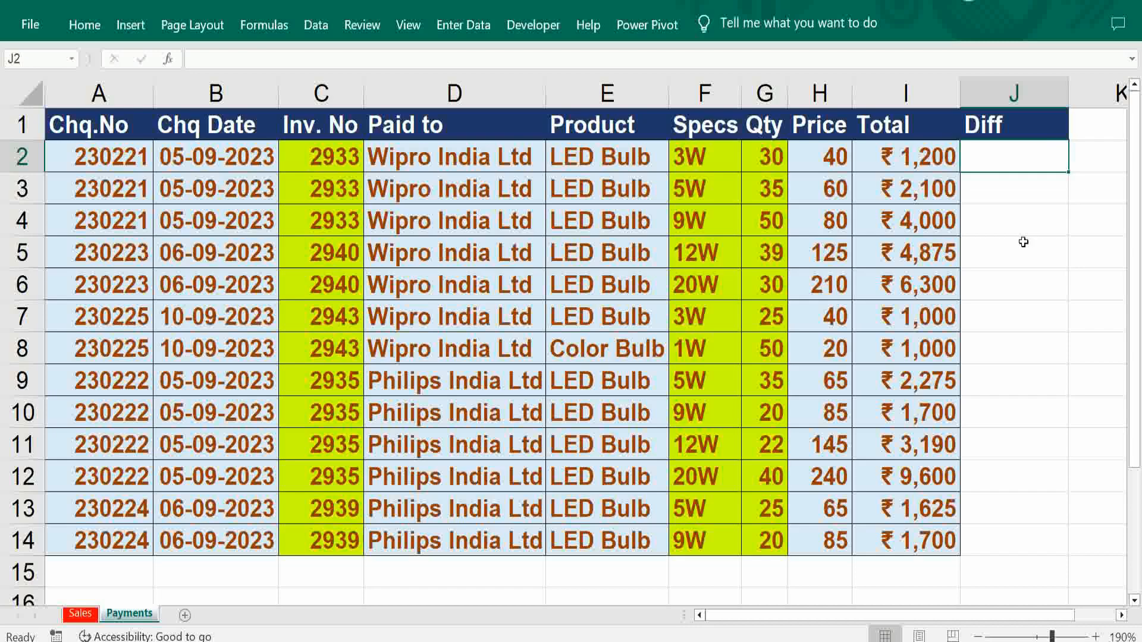
{"action": "type", "text": "=vlookup"}
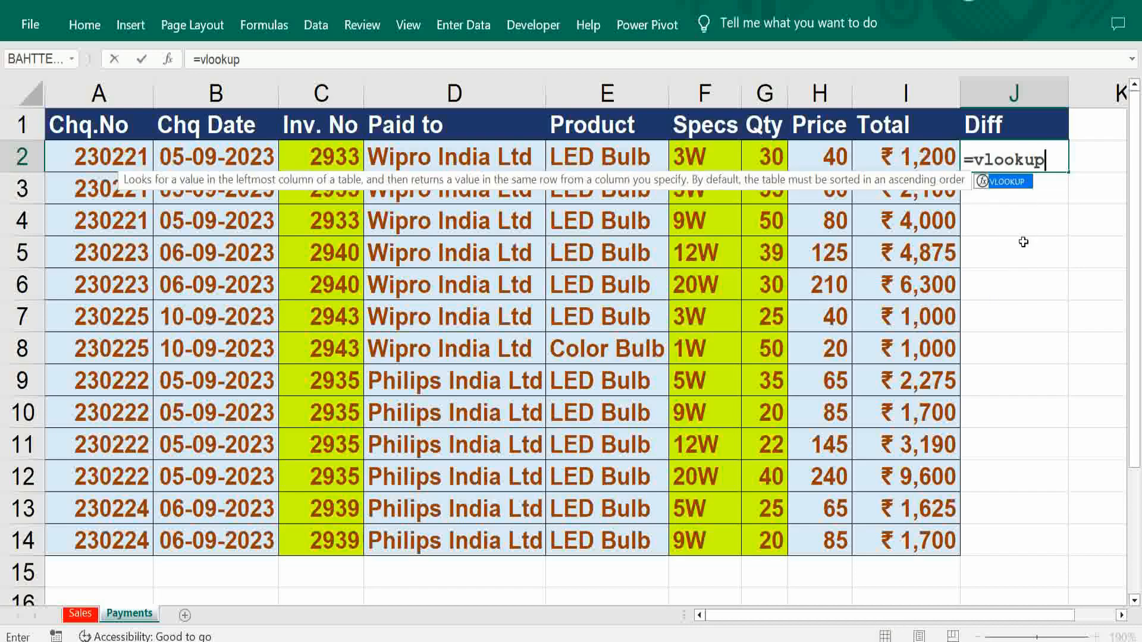
{"action": "type", "text": "("}
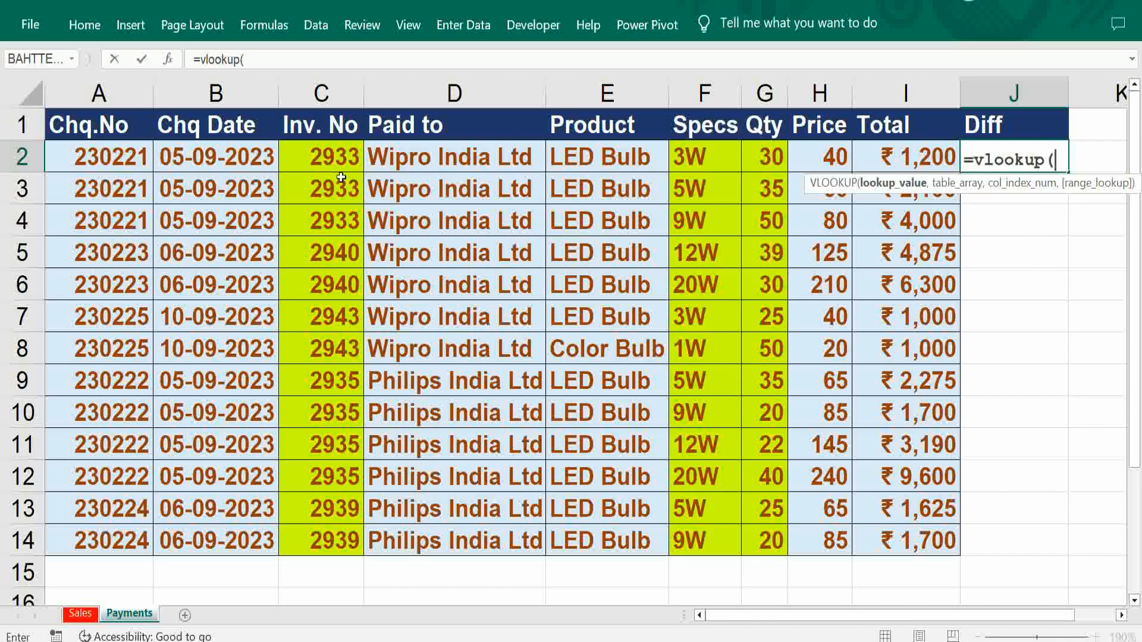
{"action": "left_click", "coordinate": [329, 158]}
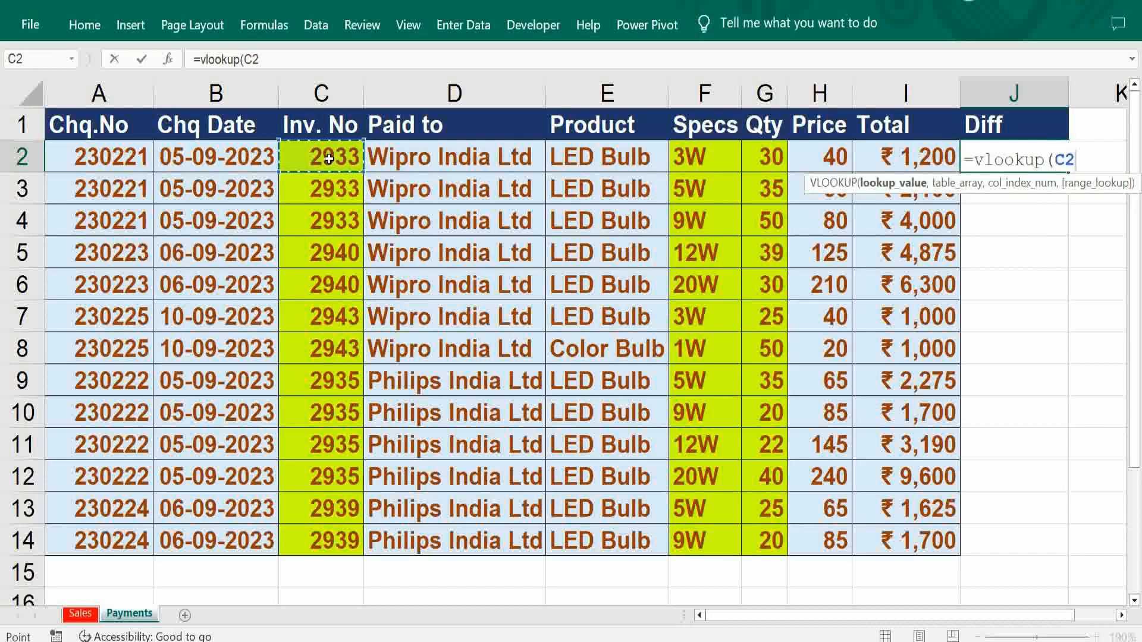
{"action": "type", "text": "&"}
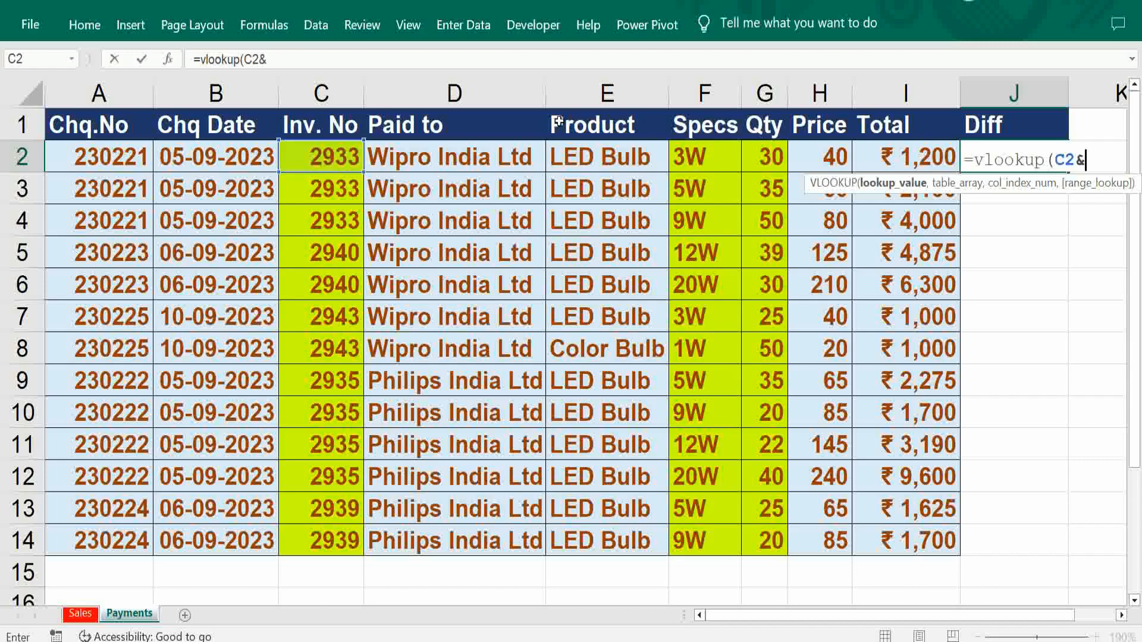
{"action": "left_click", "coordinate": [691, 159]}
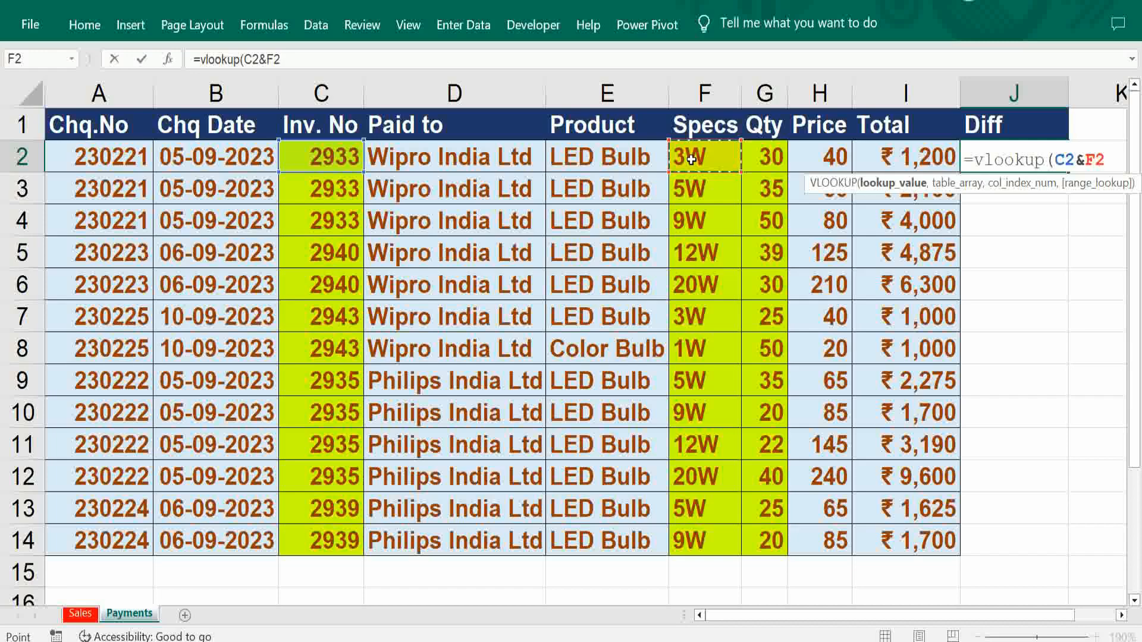
{"action": "type", "text": "&"}
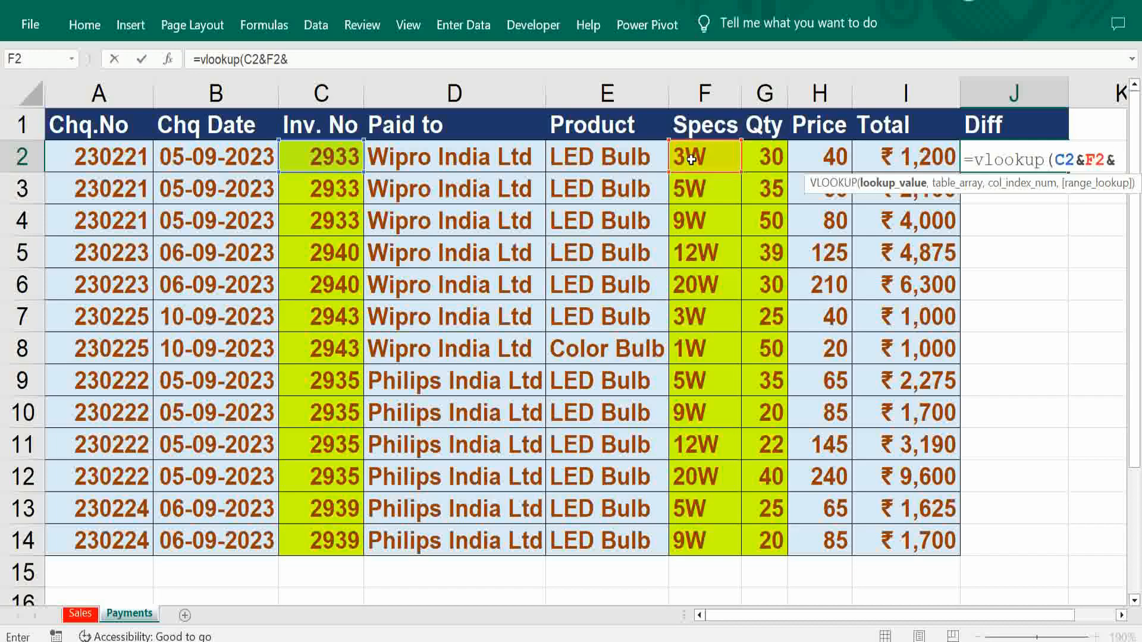
{"action": "left_click", "coordinate": [773, 156]}
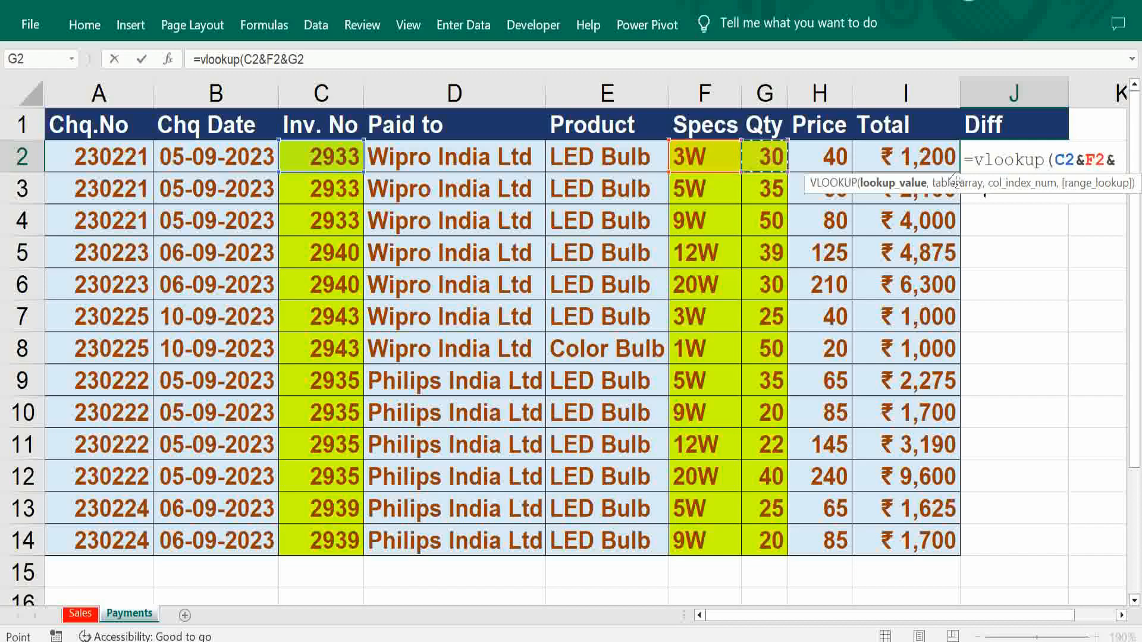
{"action": "left_click_drag", "start_coordinate": [956, 182], "coordinate": [1007, 497]}
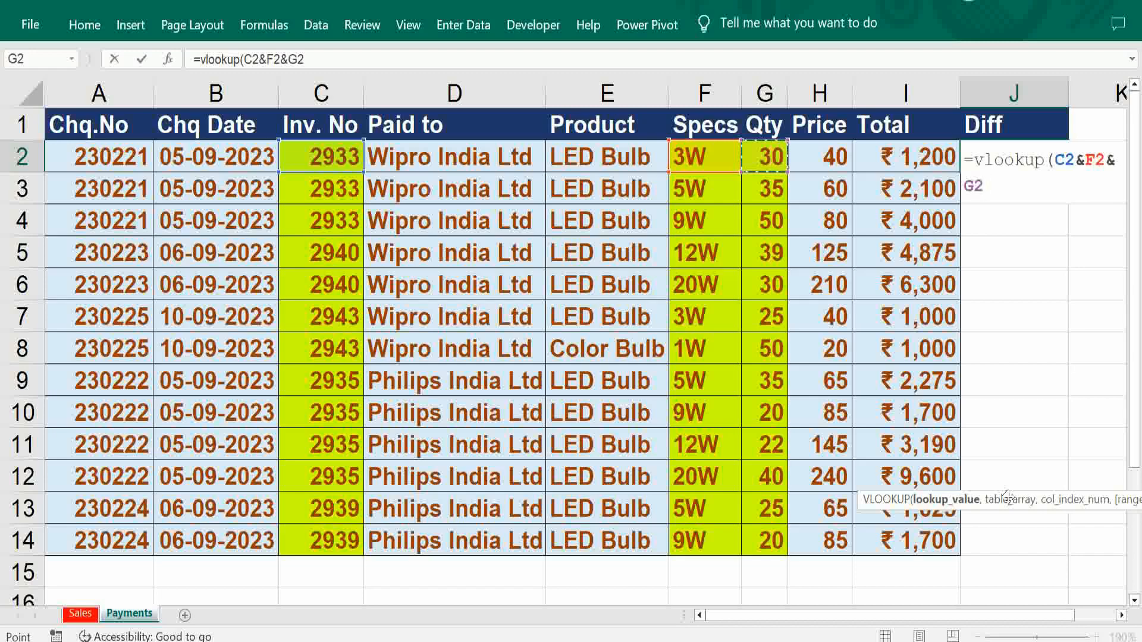
{"action": "type", "text": ","}
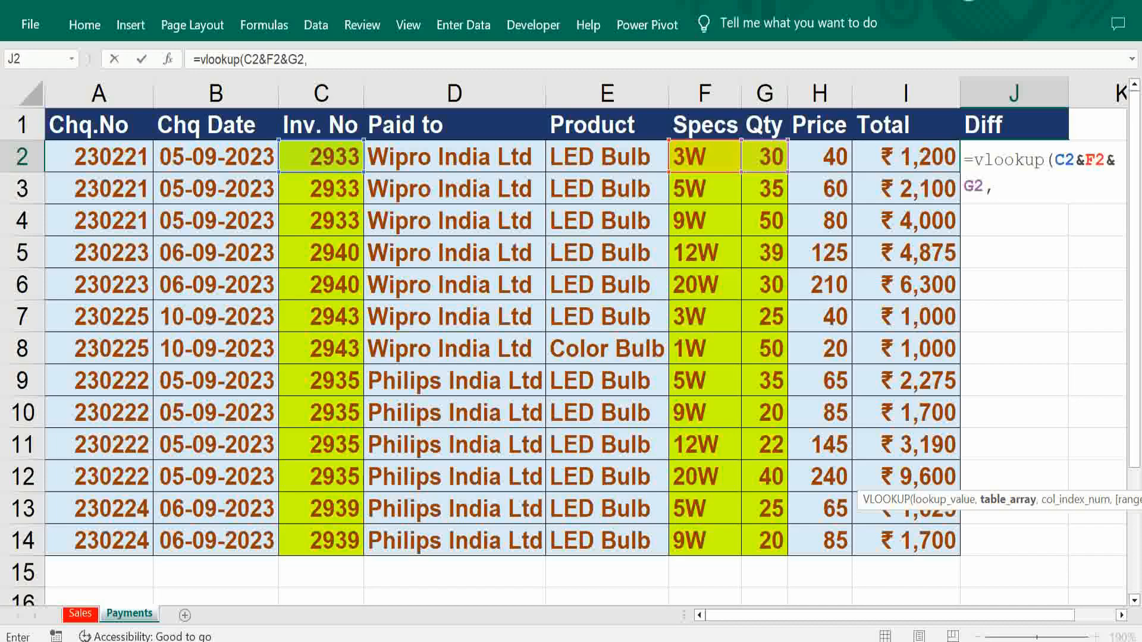
Set the VLOOKUP table array to the Sales sheet range A2:I14 as the absolute reference Sales!$A$2:$I$14.
{"action": "left_click", "coordinate": [127, 616]}
{"action": "left_click", "coordinate": [87, 613]}
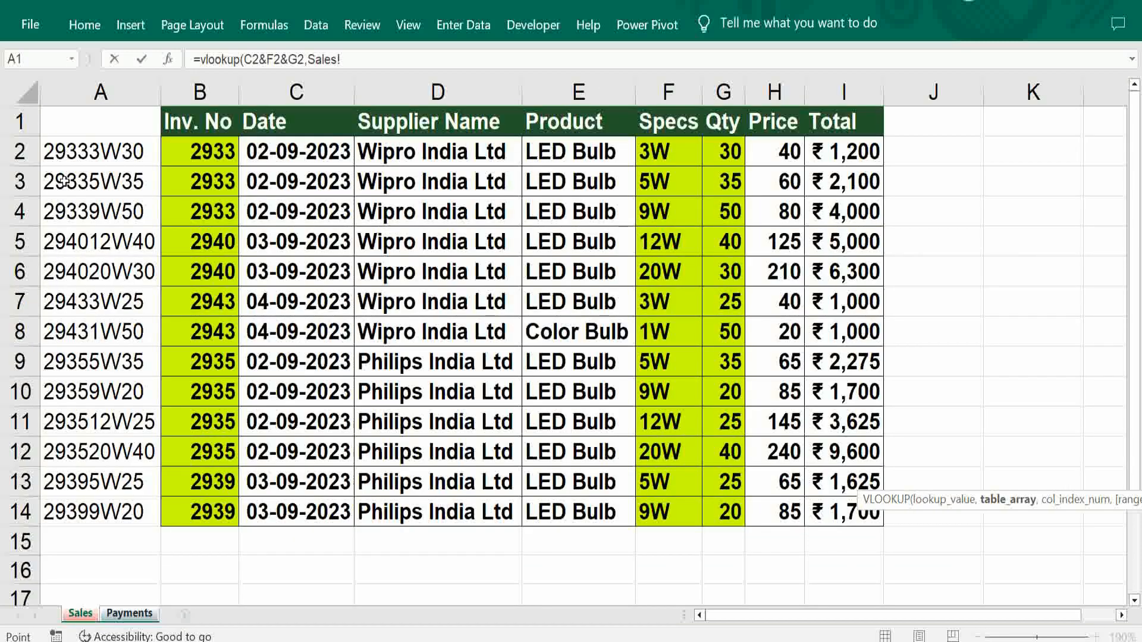
{"action": "left_click", "coordinate": [70, 151]}
{"action": "left_click_drag", "start_coordinate": [70, 151], "coordinate": [881, 525]}
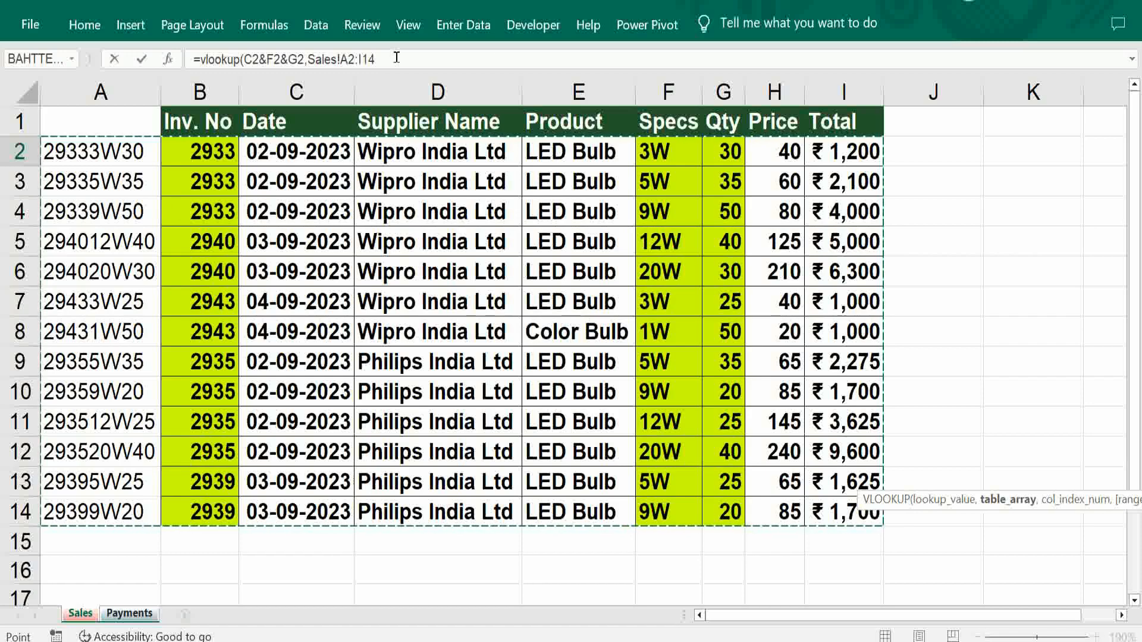
{"action": "key", "text": "F4"}
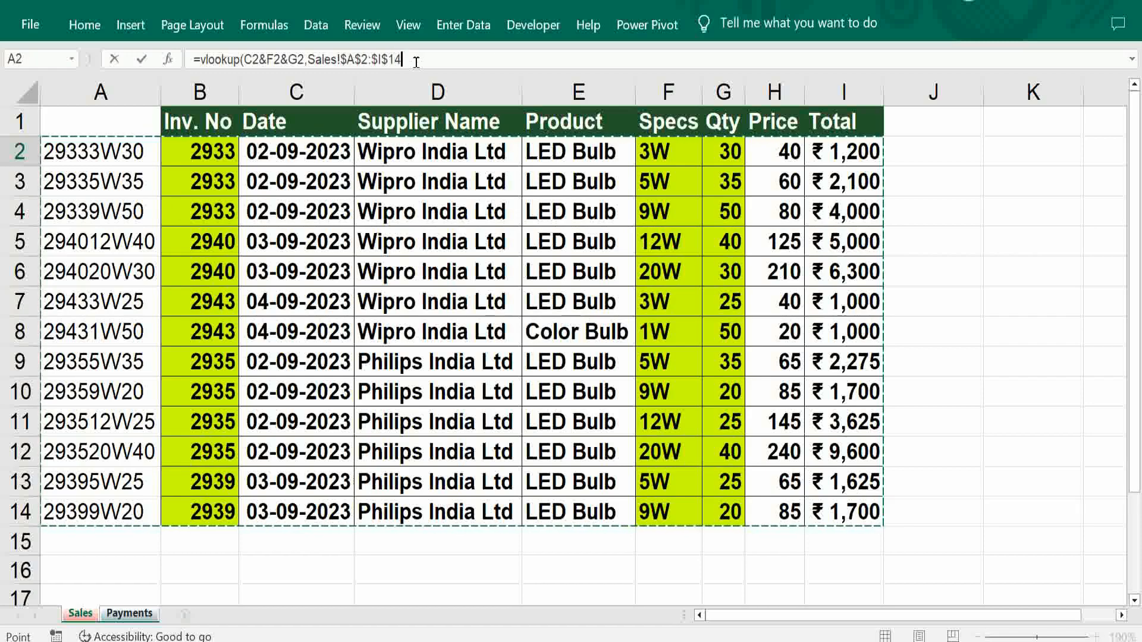
{"action": "left_click", "coordinate": [417, 62]}
{"action": "type", "text": ","}
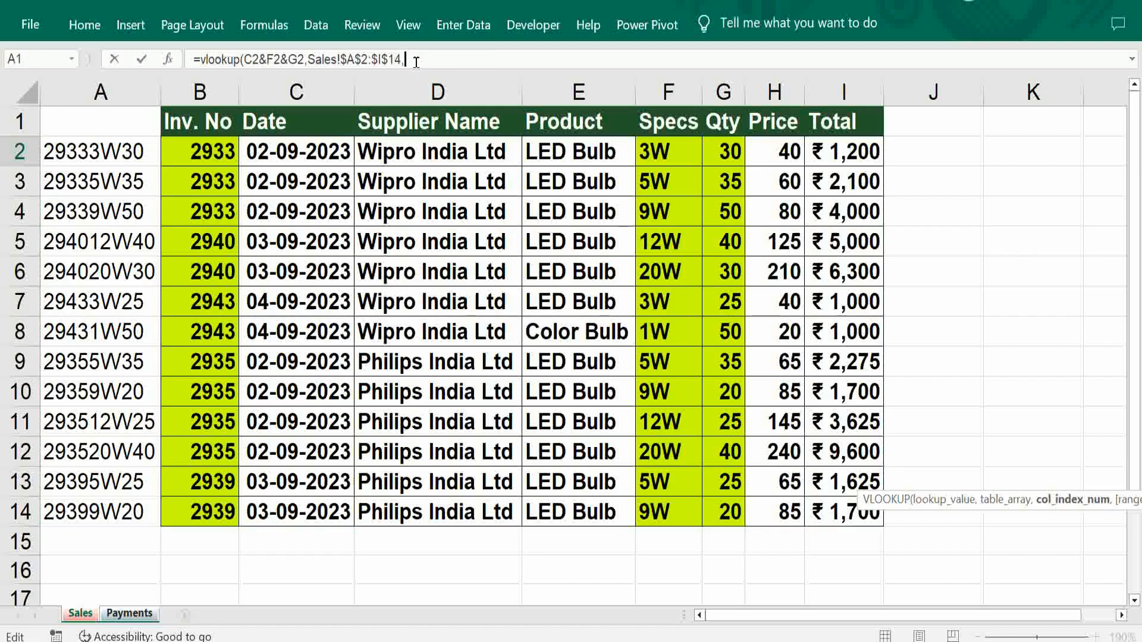
Complete the VLOOKUP with column index 9 and exact match 0, and reselect J2 on the Payments sheet.
{"action": "type", "text": "9,"}
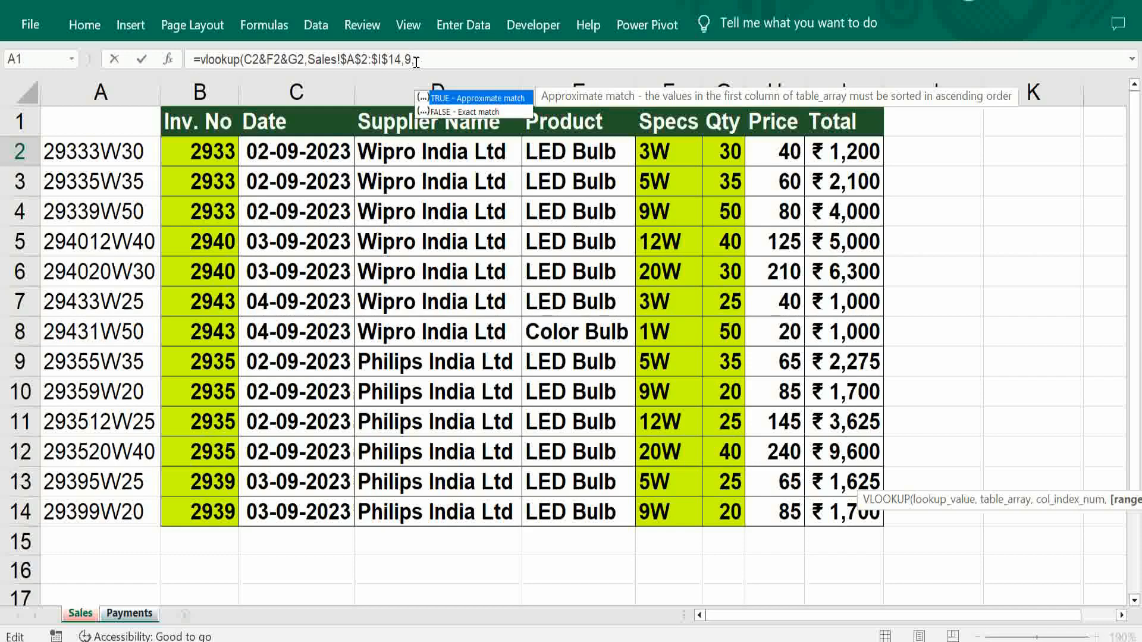
{"action": "type", "text": "0)"}
{"action": "key", "text": "Tab"}
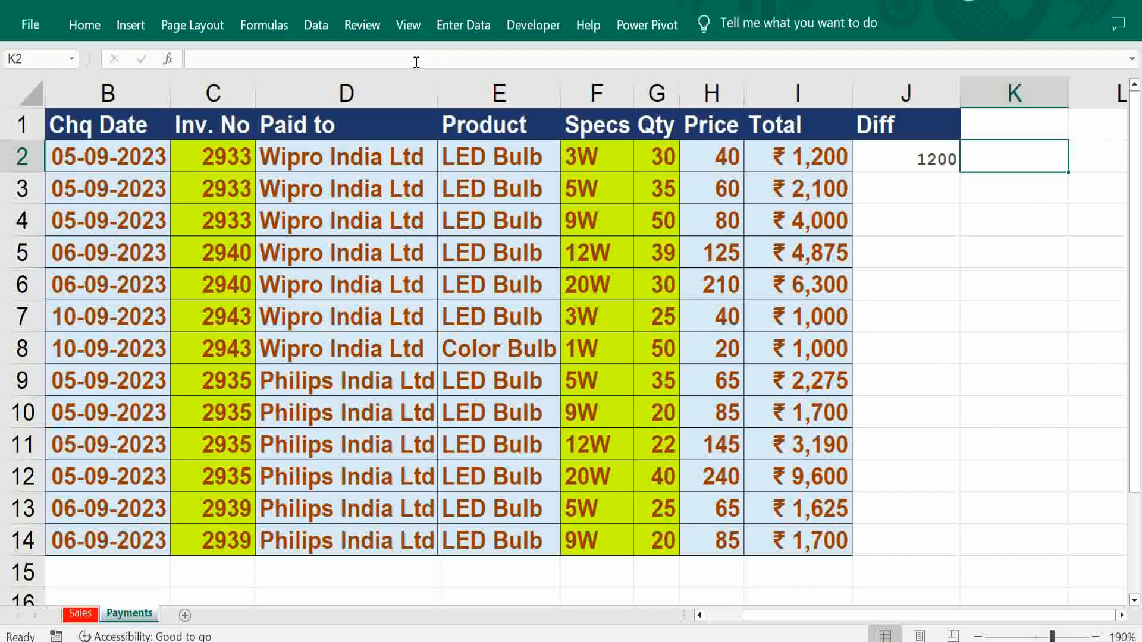
{"action": "key", "text": "Left"}
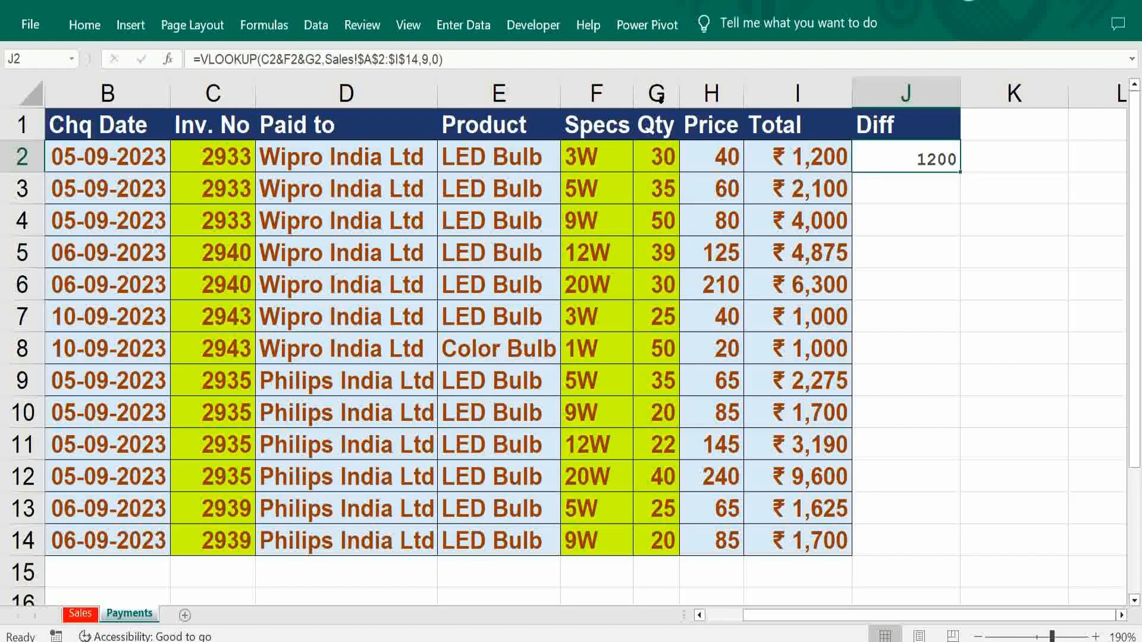
Fill the VLOOKUP from J2 down to J14 and compare the quantities in rows 5 and 11 with the Sales sheet.
{"action": "double_click", "coordinate": [960, 172]}
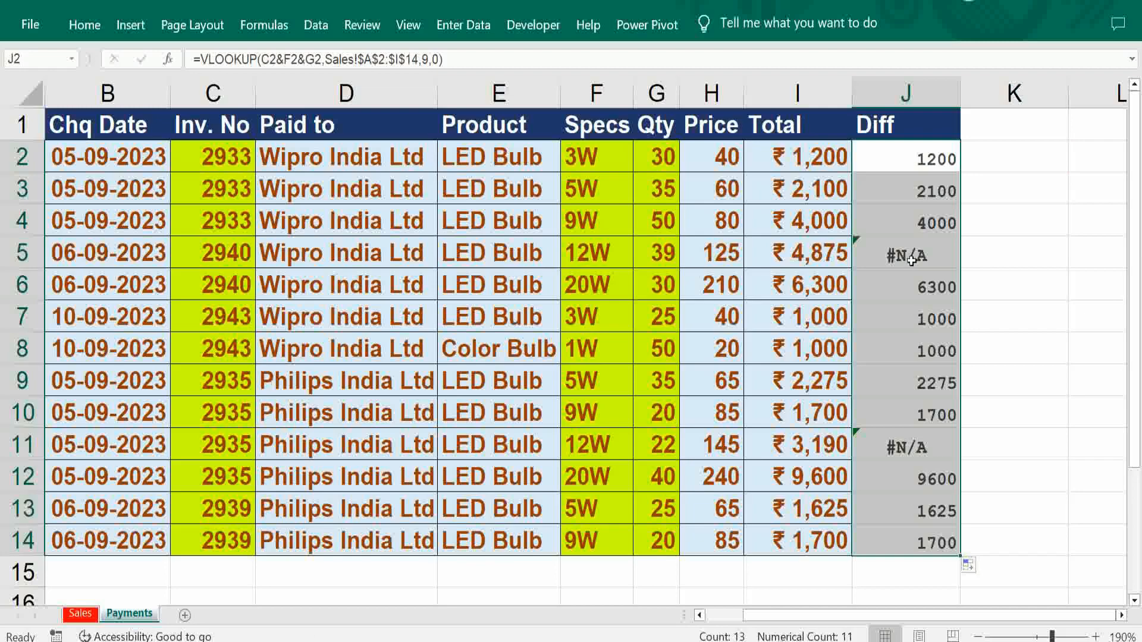
{"action": "left_click", "coordinate": [910, 261]}
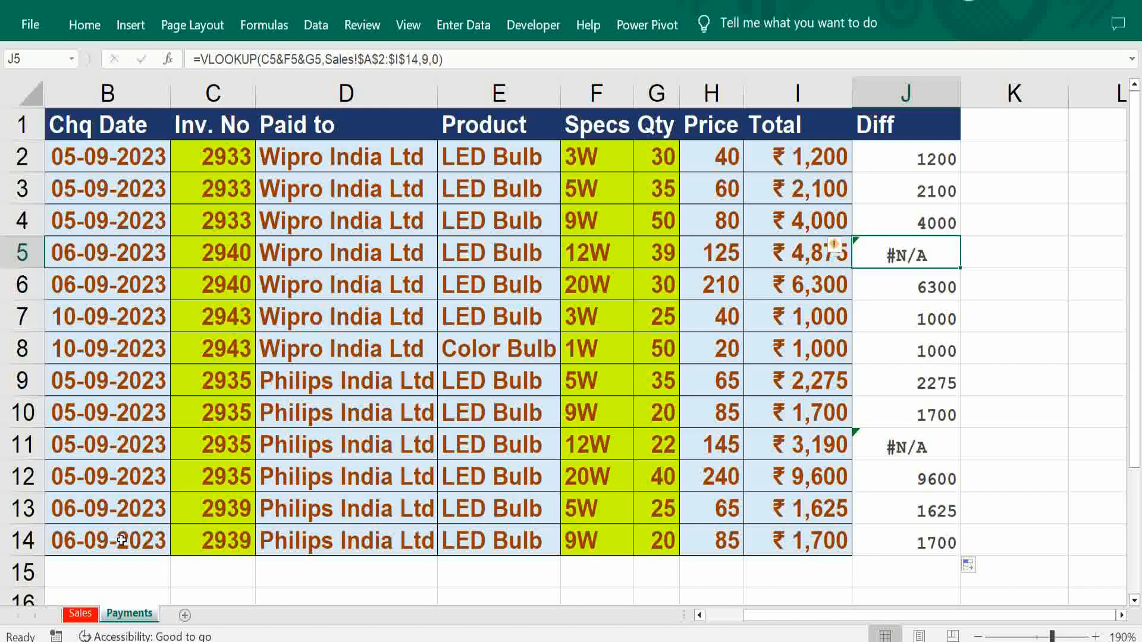
{"action": "left_click", "coordinate": [80, 613]}
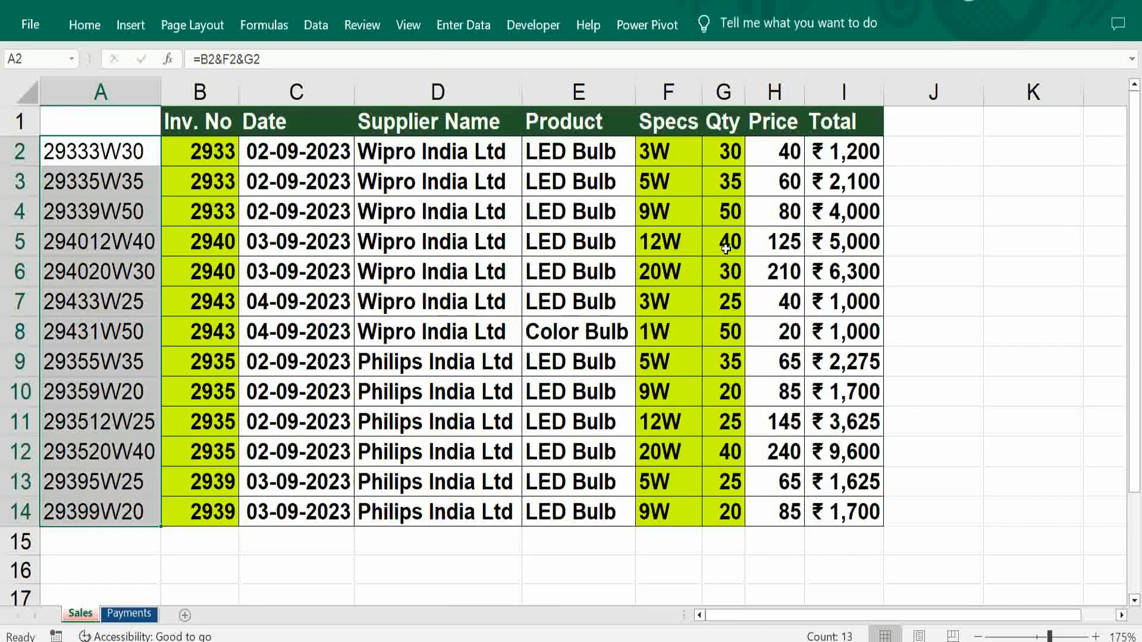
{"action": "left_click", "coordinate": [126, 614]}
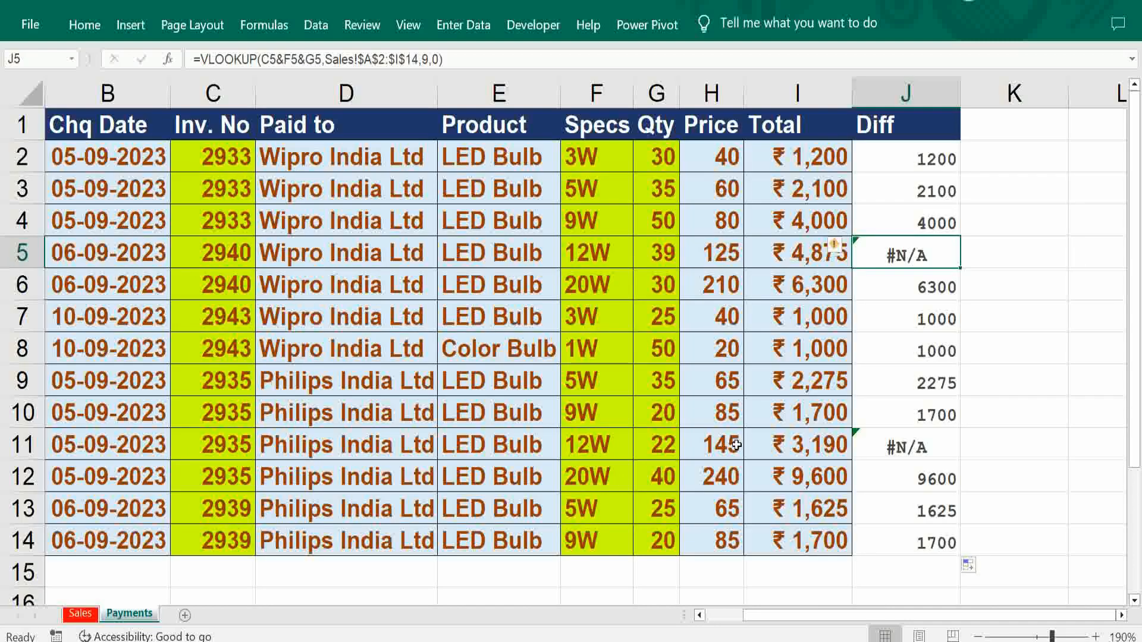
{"action": "left_click", "coordinate": [656, 456]}
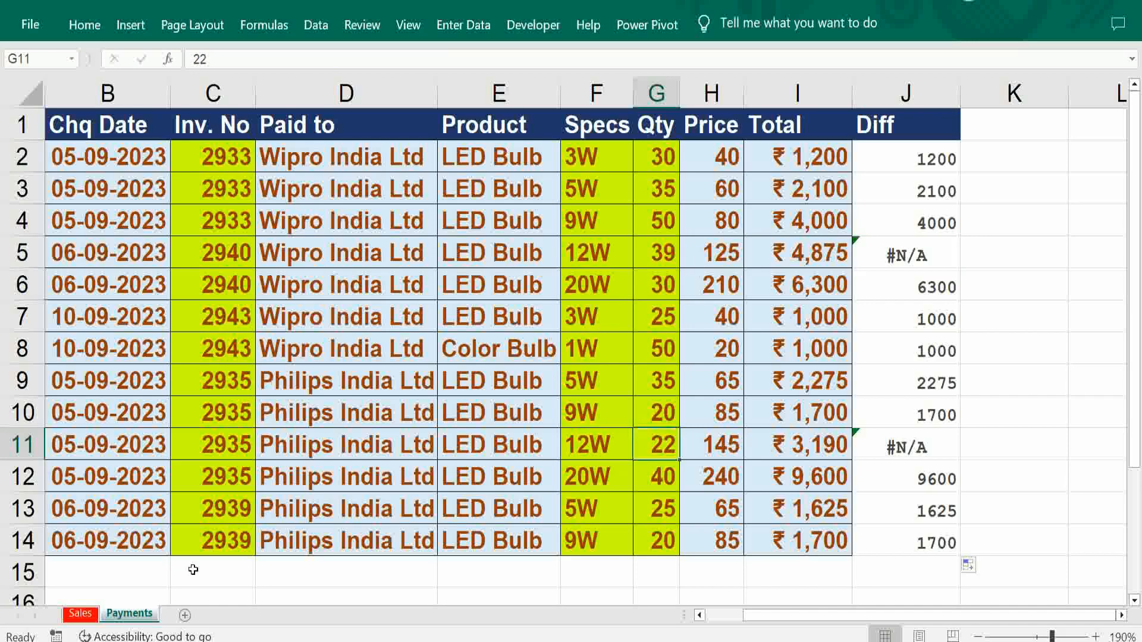
{"action": "left_click", "coordinate": [74, 616]}
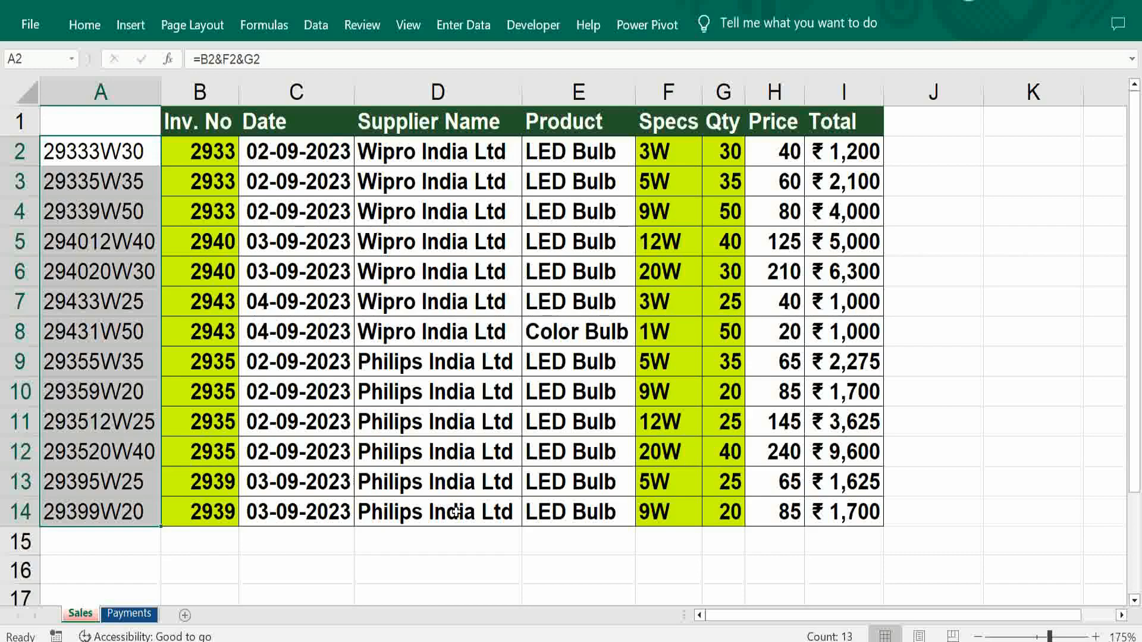
Insert the supplier name reference D2 into the Sales sheet's key formula in A2, making it =B2&D2&F2&G2.
{"action": "left_click", "coordinate": [58, 383]}
{"action": "key", "text": "Up"}
{"action": "key", "text": "Up"}
{"action": "key", "text": "Up"}
{"action": "key", "text": "Up"}
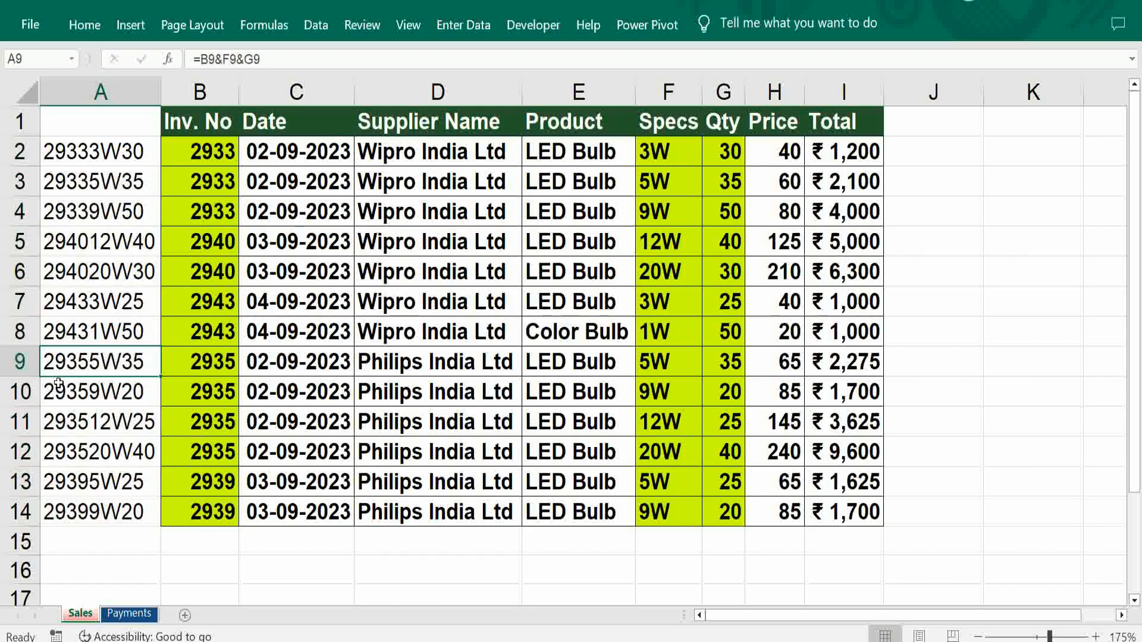
{"action": "key", "text": "Up"}
{"action": "key", "text": "Up"}
{"action": "key", "text": "Up"}
{"action": "key", "text": "Up"}
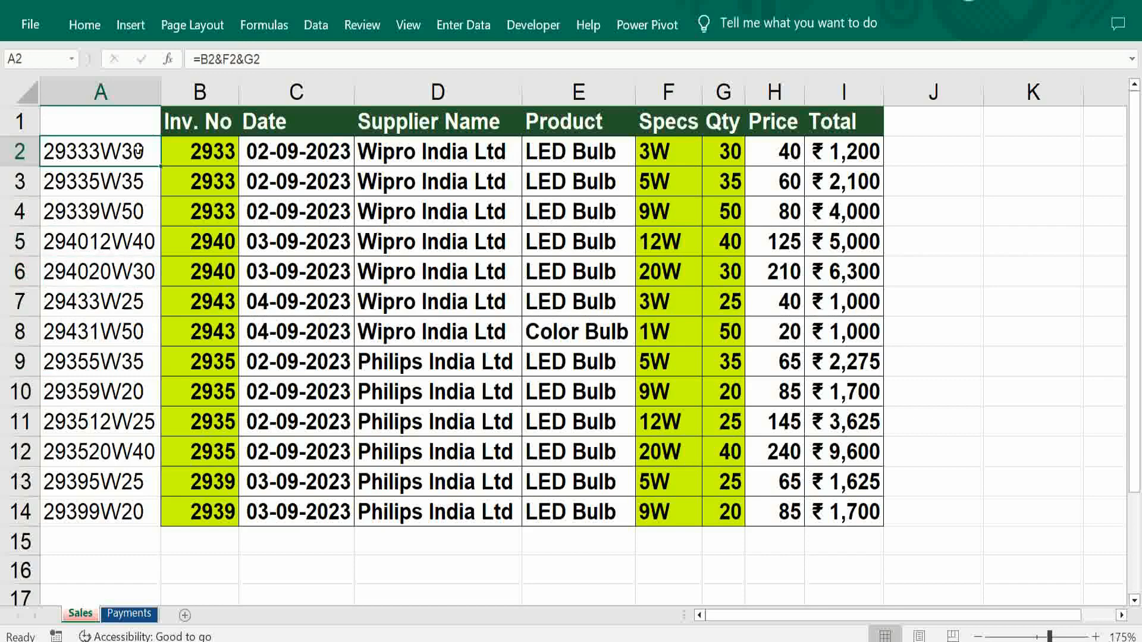
{"action": "left_click", "coordinate": [218, 58]}
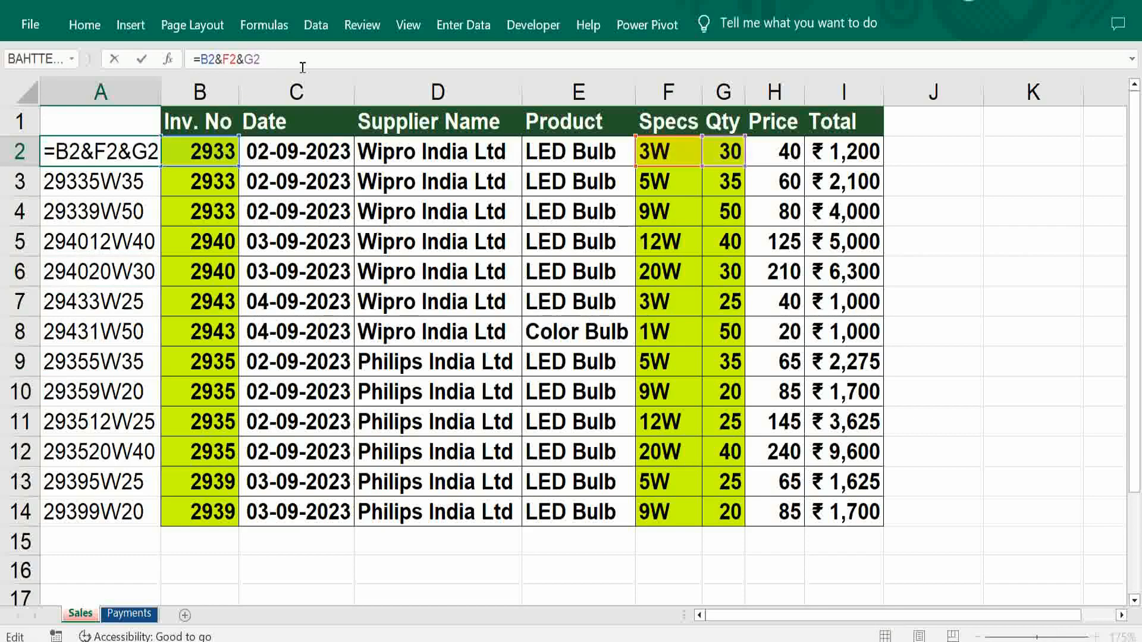
{"action": "left_click", "coordinate": [96, 151]}
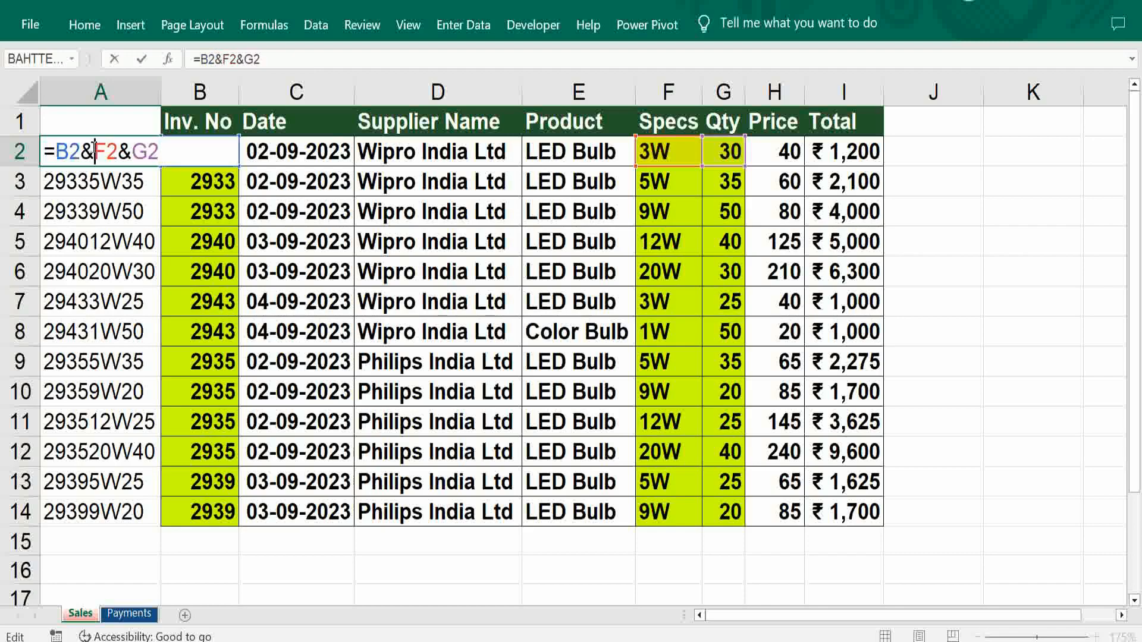
{"action": "left_click", "coordinate": [468, 154]}
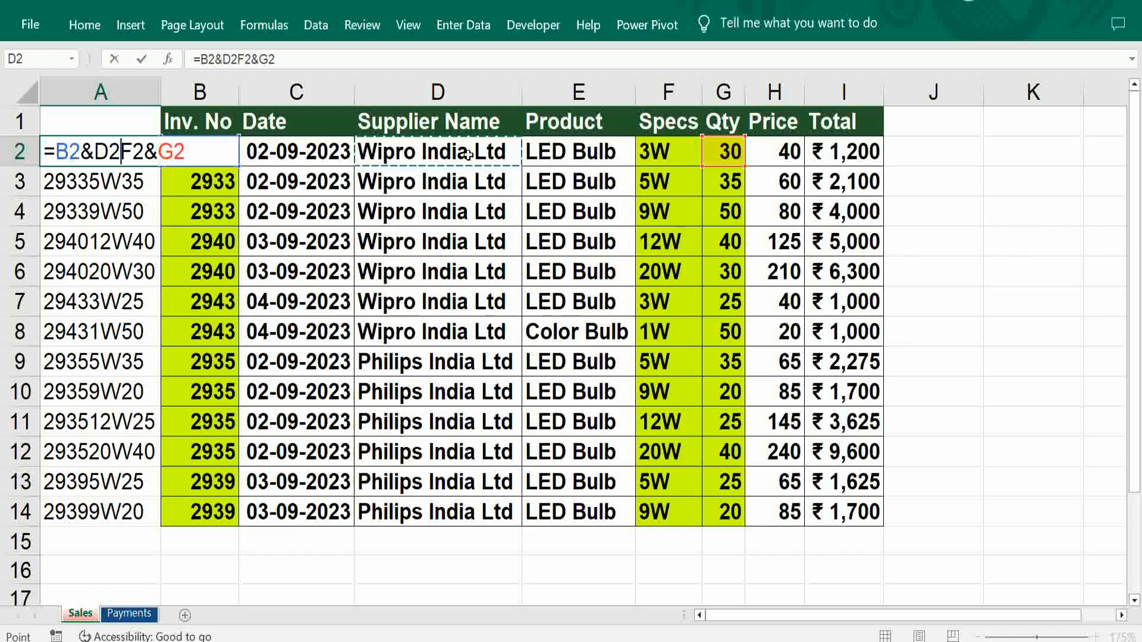
{"action": "type", "text": "&"}
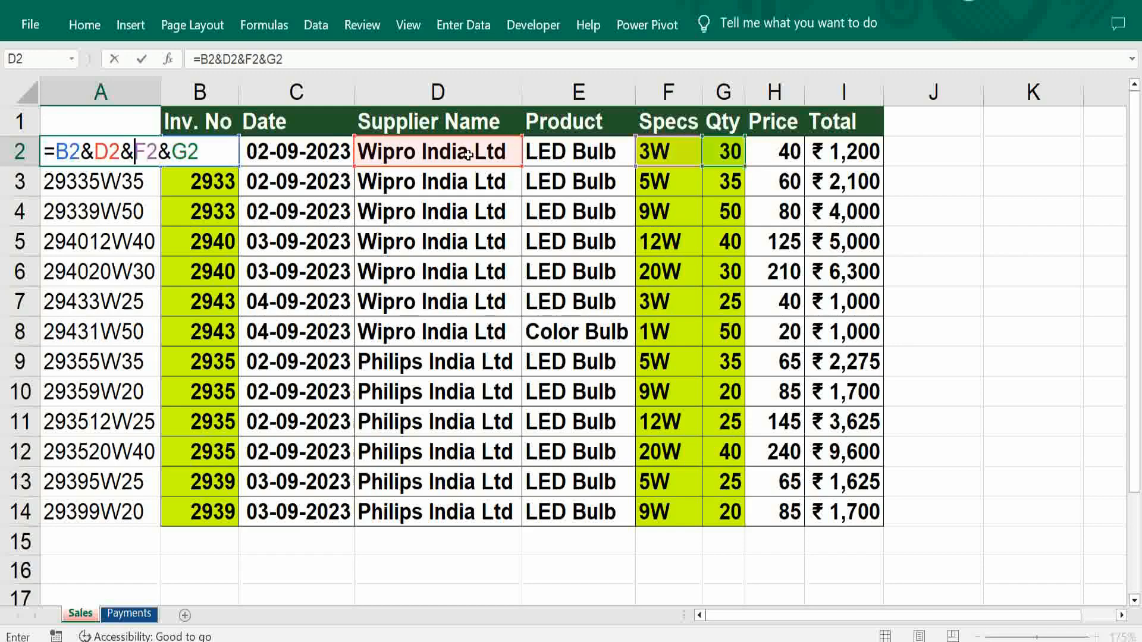
{"action": "key", "text": "Tab"}
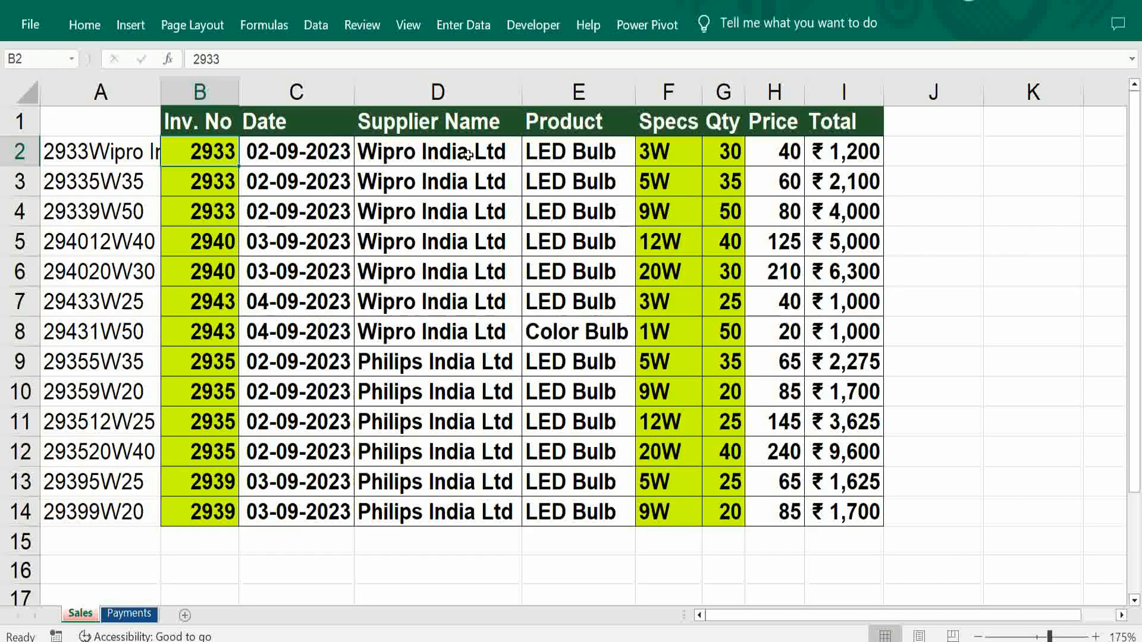
Fill the extended key formula from A2 down to A14 and fit column A's width to the longer keys.
{"action": "left_click", "coordinate": [132, 150]}
{"action": "left_click_drag", "start_coordinate": [162, 163], "coordinate": [162, 161]}
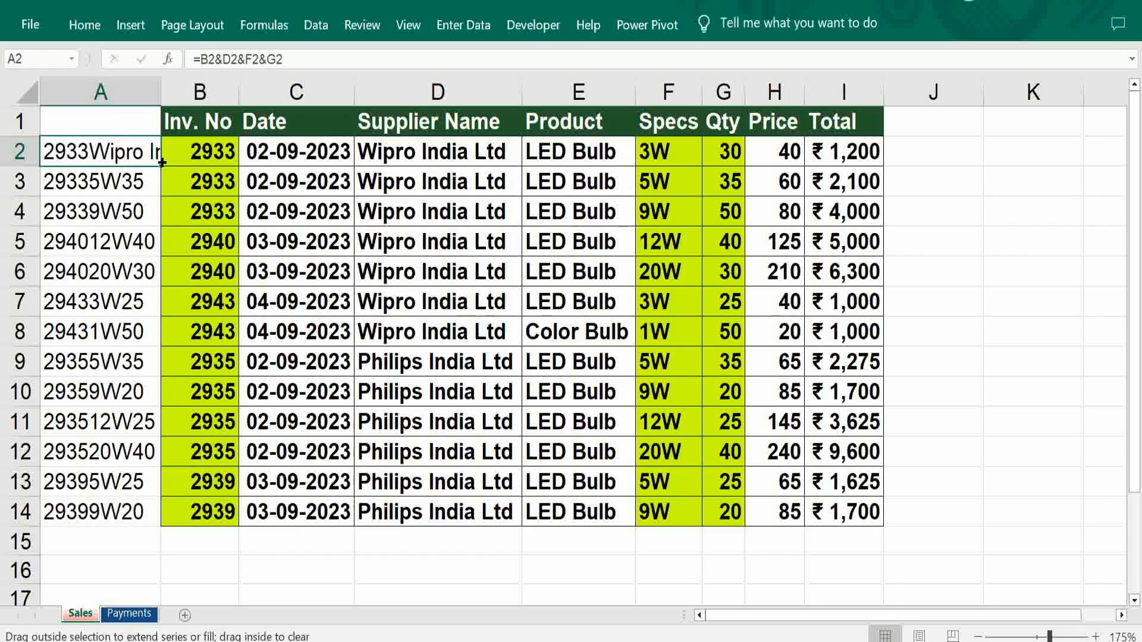
{"action": "double_click", "coordinate": [162, 163]}
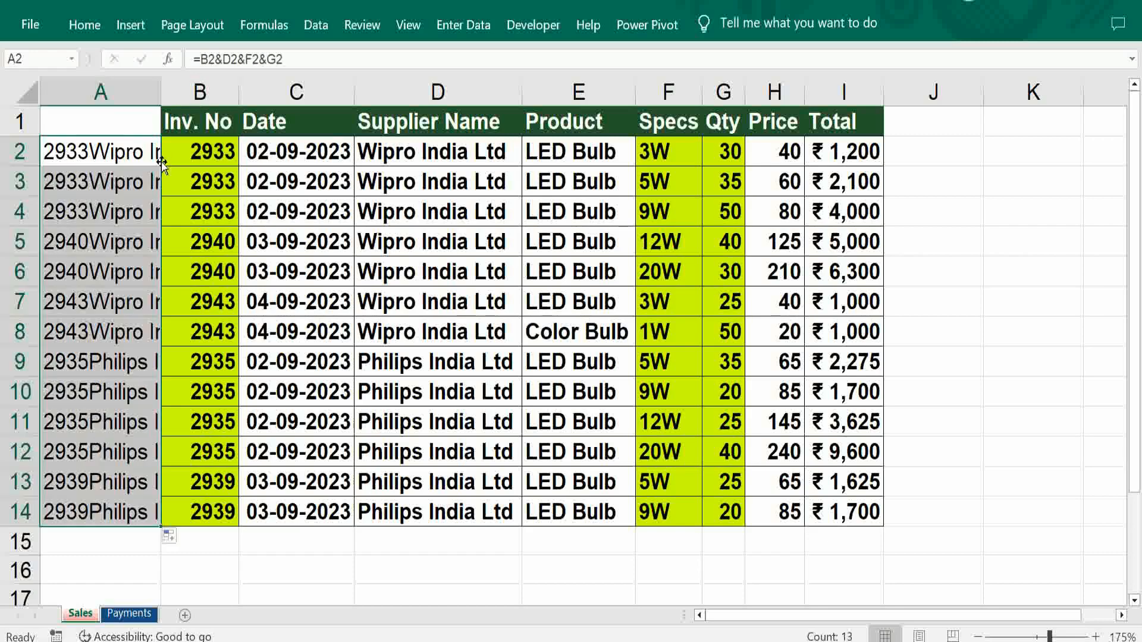
{"action": "double_click", "coordinate": [161, 91]}
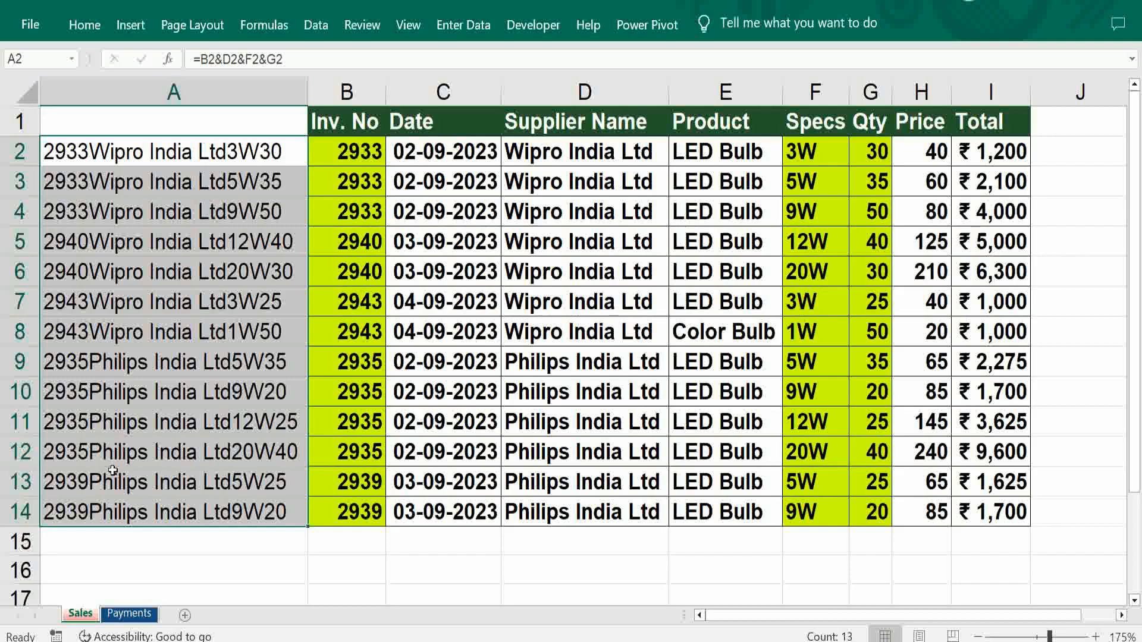
Extend the VLOOKUP lookup value in J2 on the Payments sheet to C2&D2&F2&G2 and fill the formula down to J14.
{"action": "left_click", "coordinate": [126, 615]}
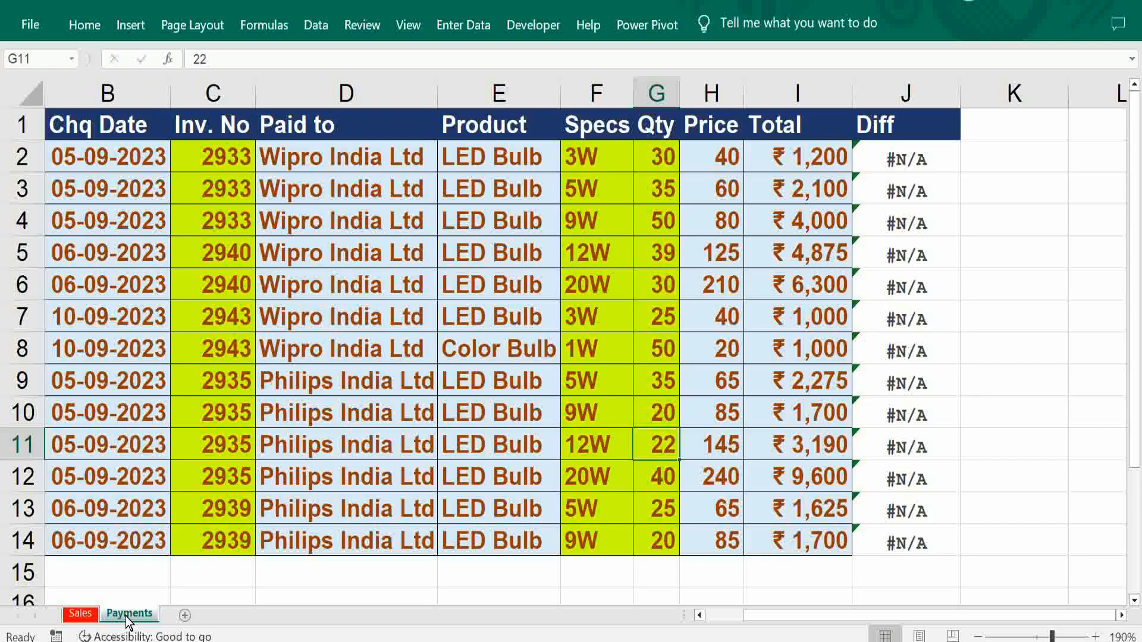
{"action": "left_click", "coordinate": [903, 164]}
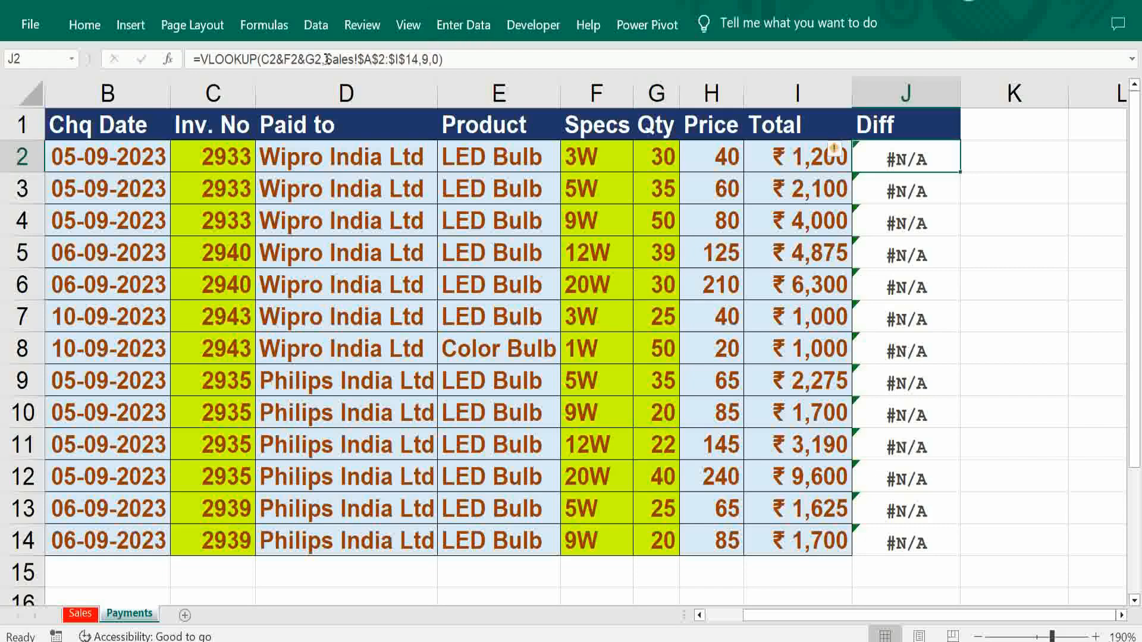
{"action": "double_click", "coordinate": [921, 160]}
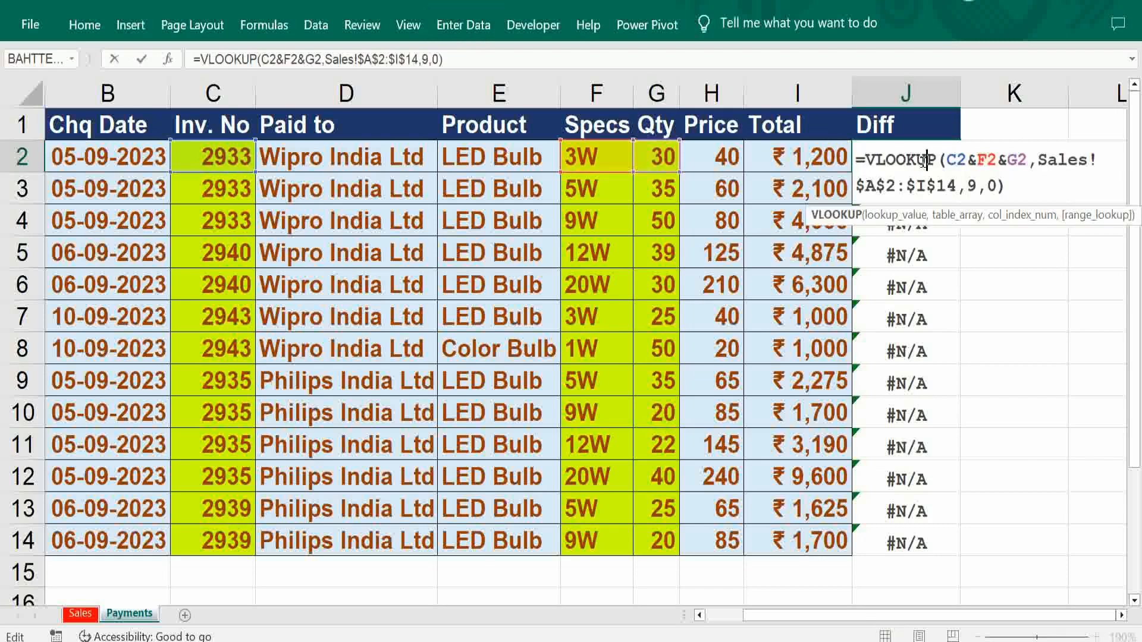
{"action": "left_click", "coordinate": [976, 161]}
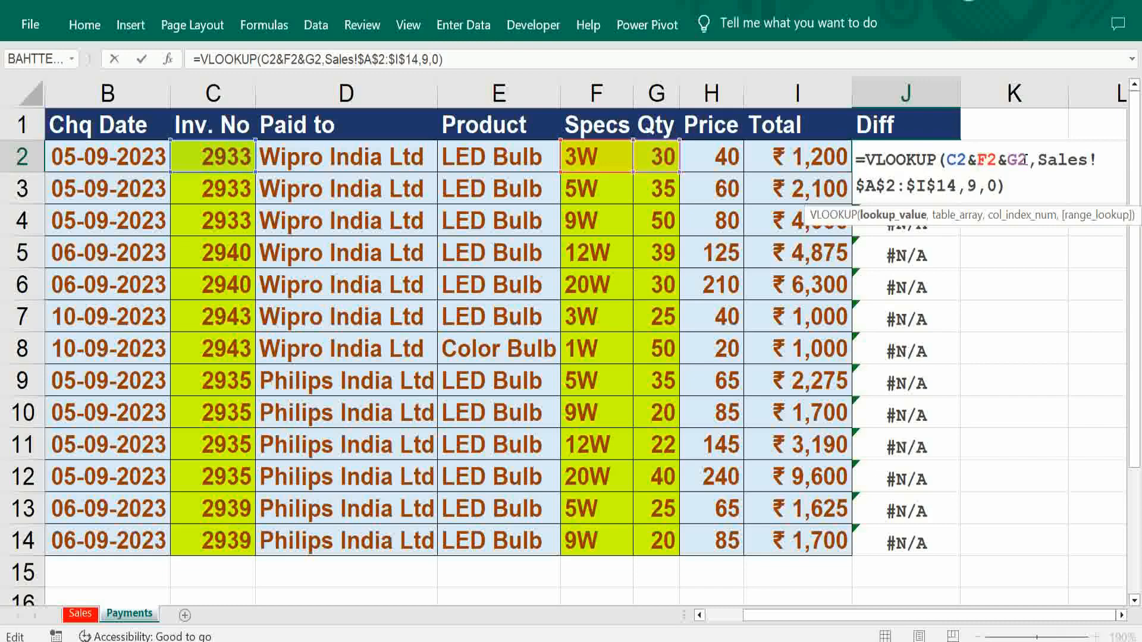
{"action": "left_click", "coordinate": [327, 164]}
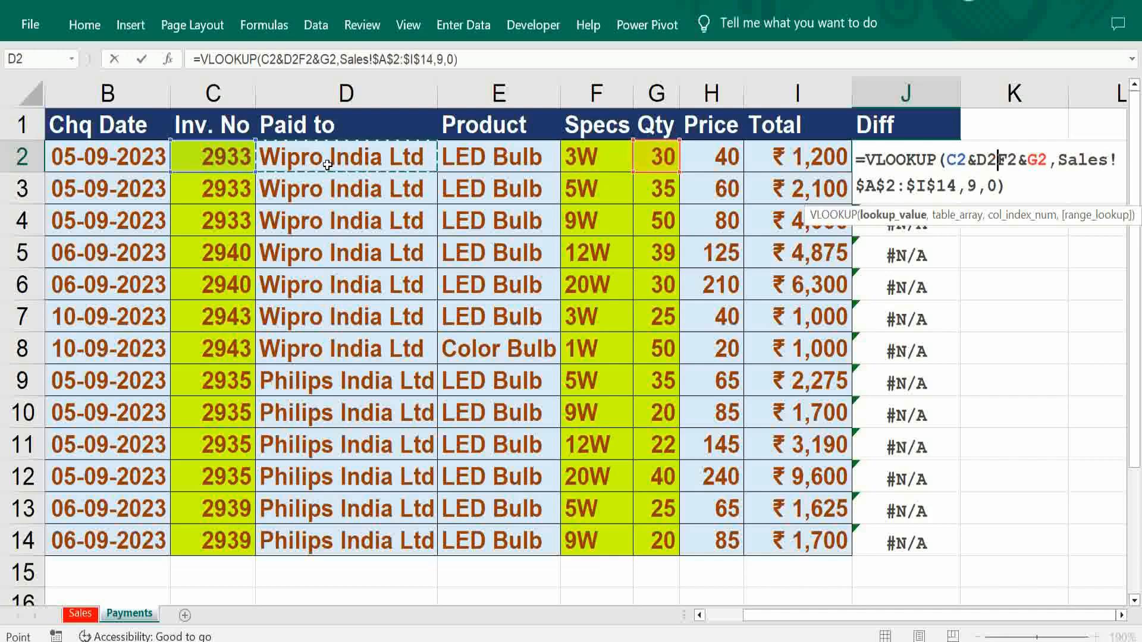
{"action": "type", "text": "&"}
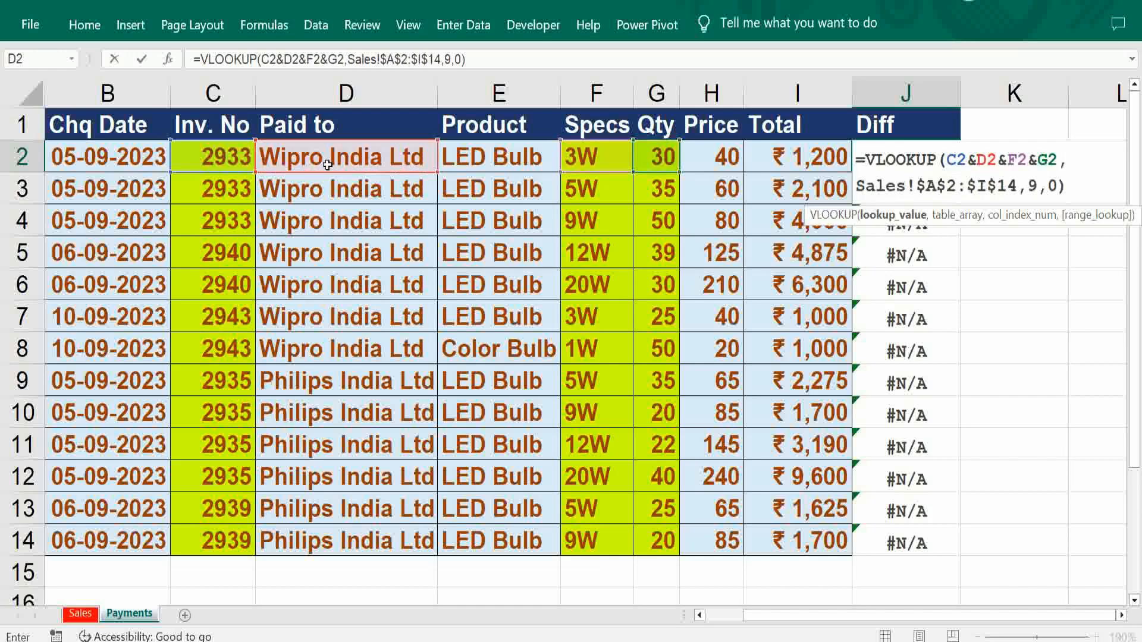
{"action": "key", "text": "Tab"}
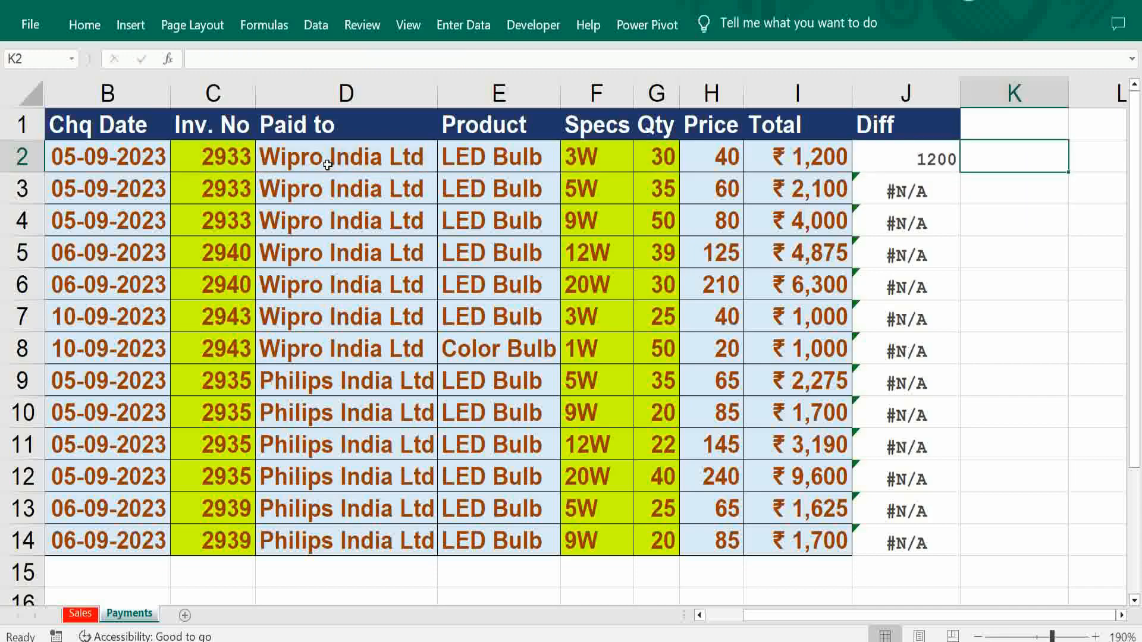
{"action": "key", "text": "Left"}
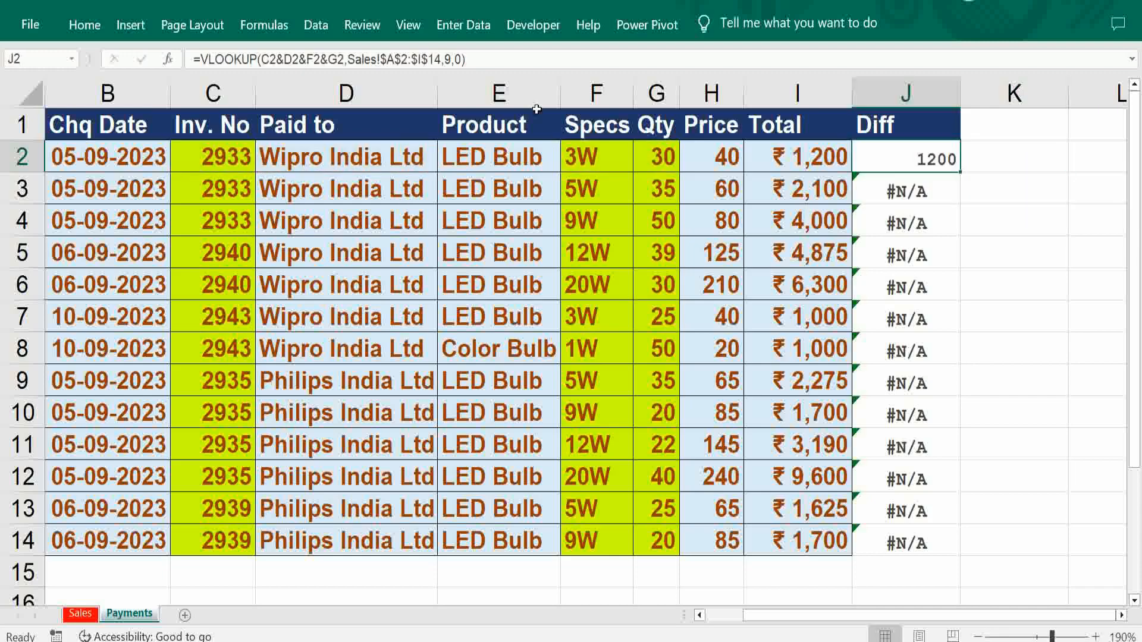
{"action": "double_click", "coordinate": [962, 173]}
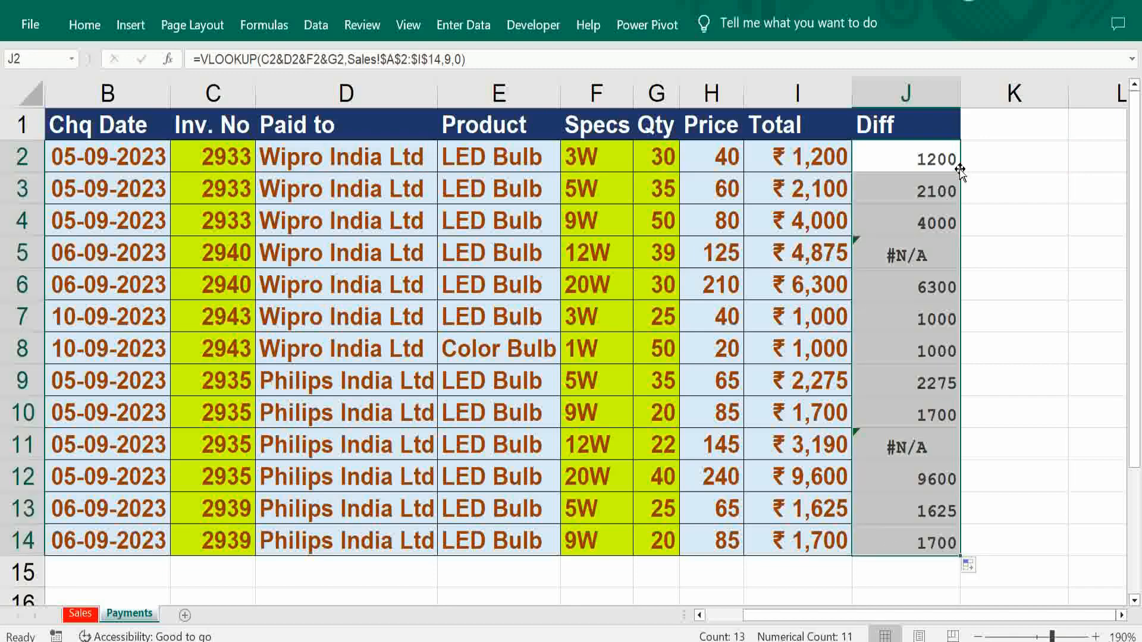